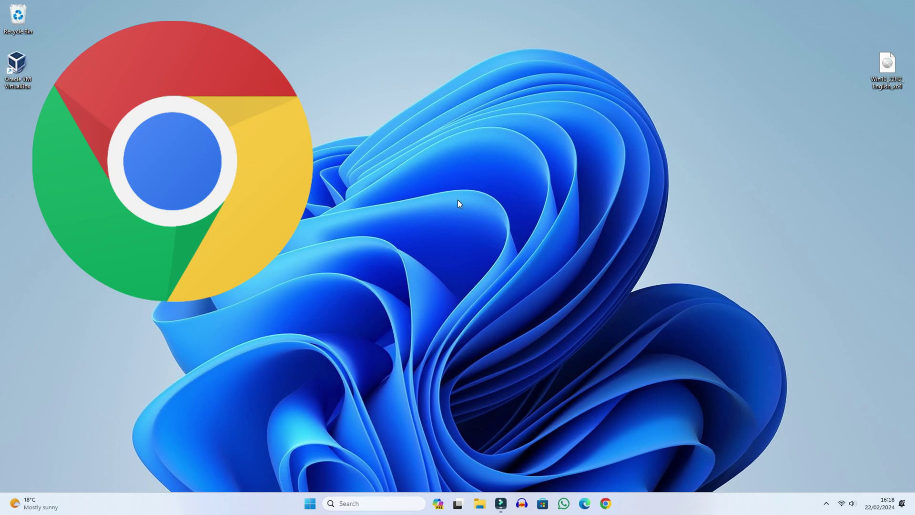
Switch to Chrome and search the web for "vmware workstation download".
left_click(605, 503)
type("cvmw")
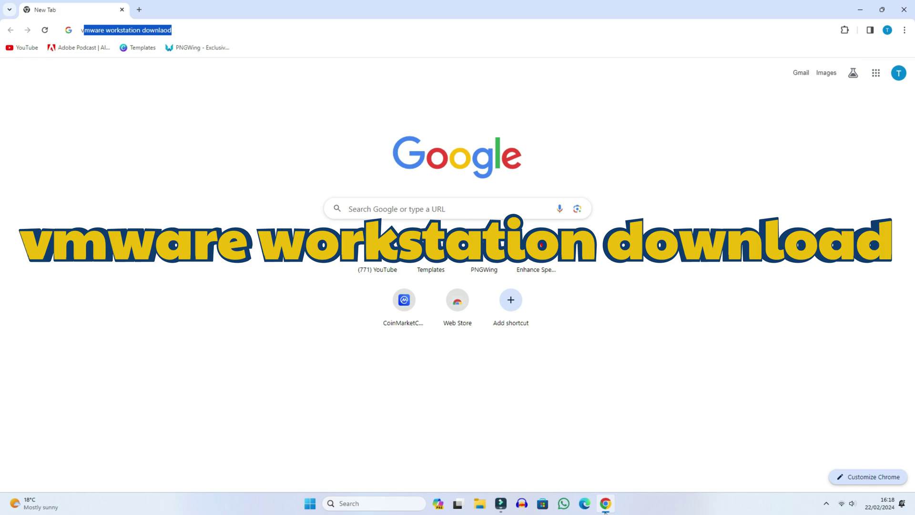
type("vmware")
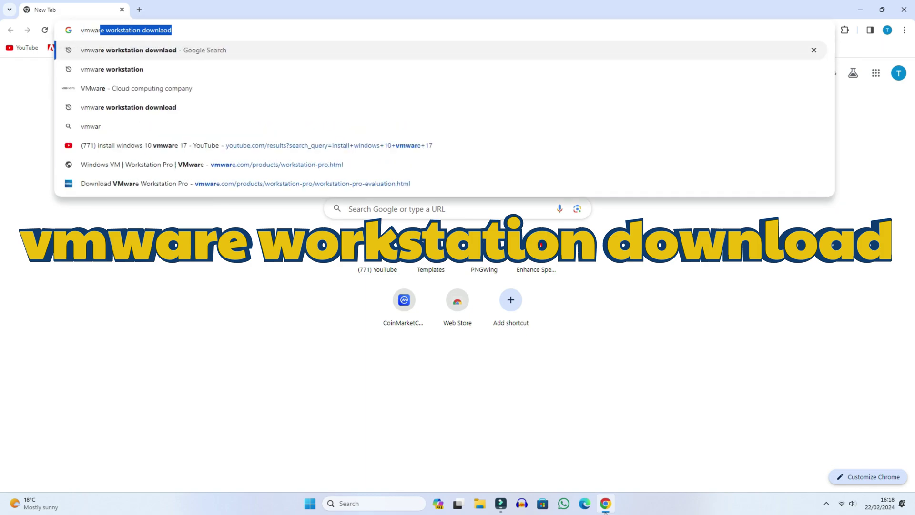
key("Down")
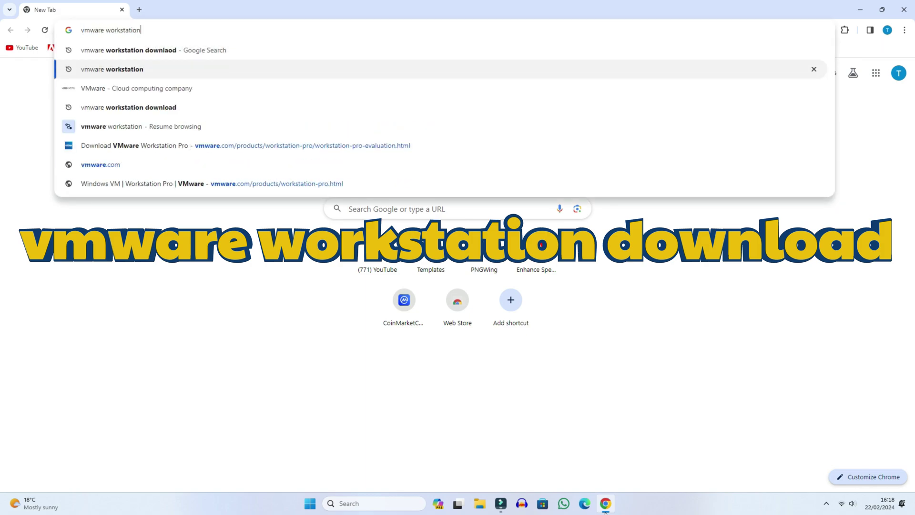
key("Down")
key("Down")
key("Return")
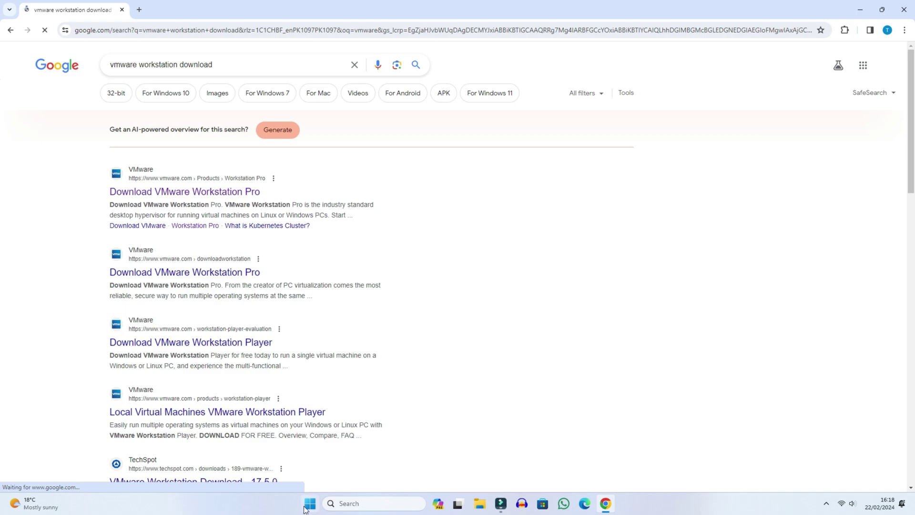
left_click_drag(220, 66, 104, 60)
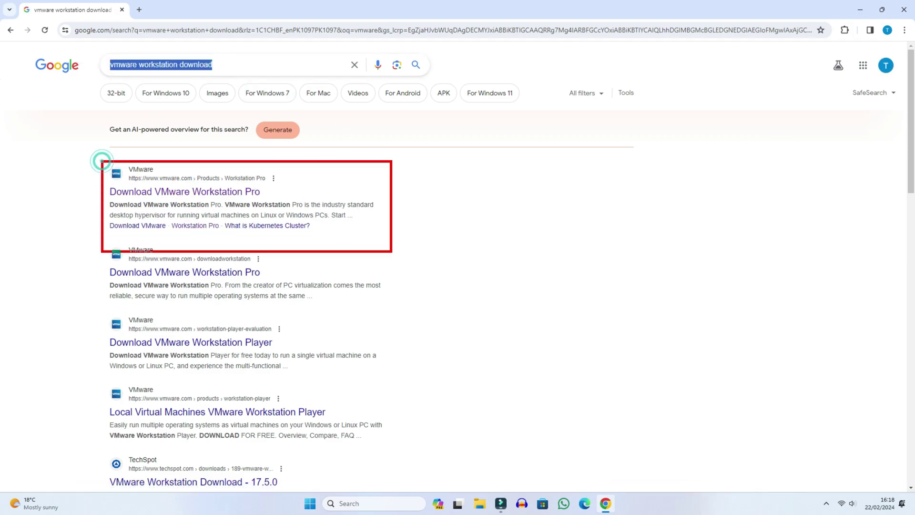
Open VMware's Download VMware Workstation Pro page and download Workstation 17 Pro for Windows.
left_click(238, 193)
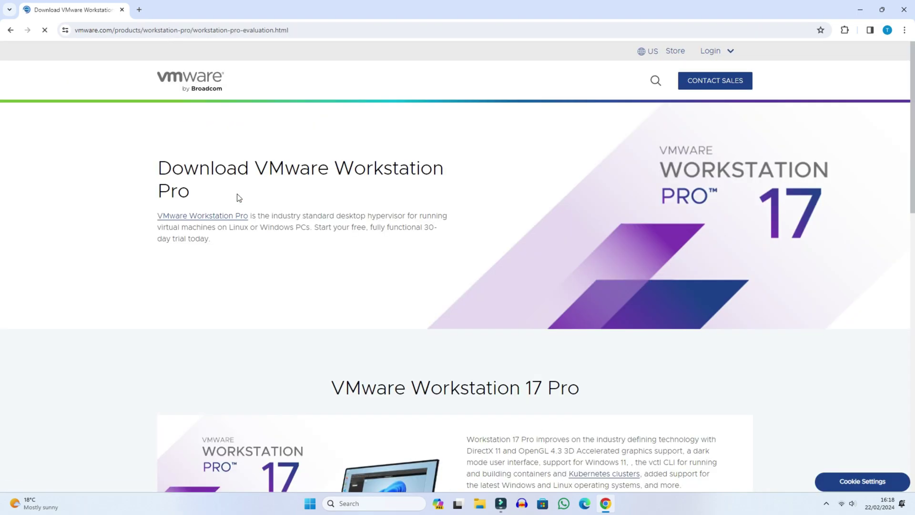
scroll(204, 223, "down", 6)
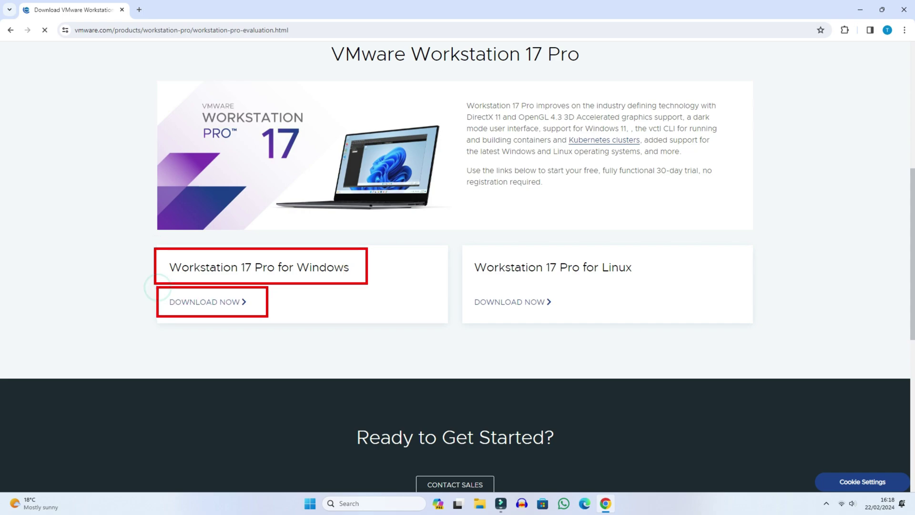
left_click(218, 302)
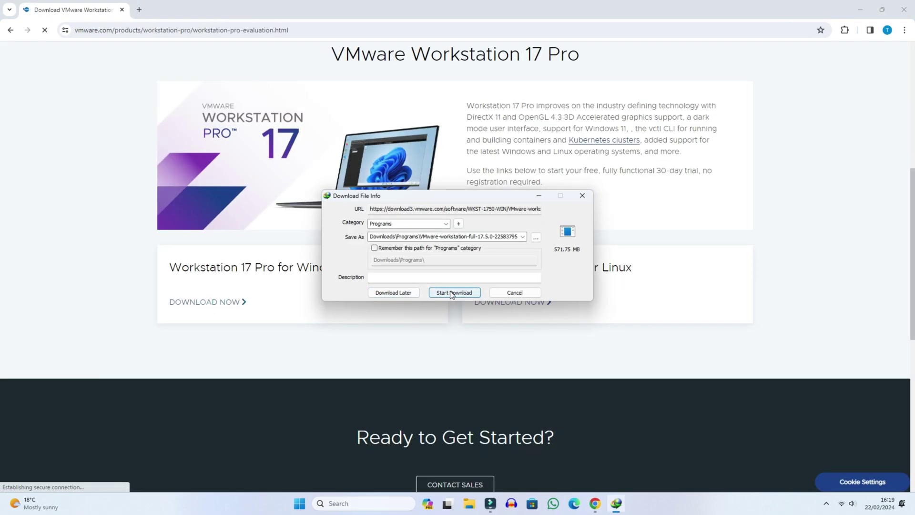
left_click(450, 291)
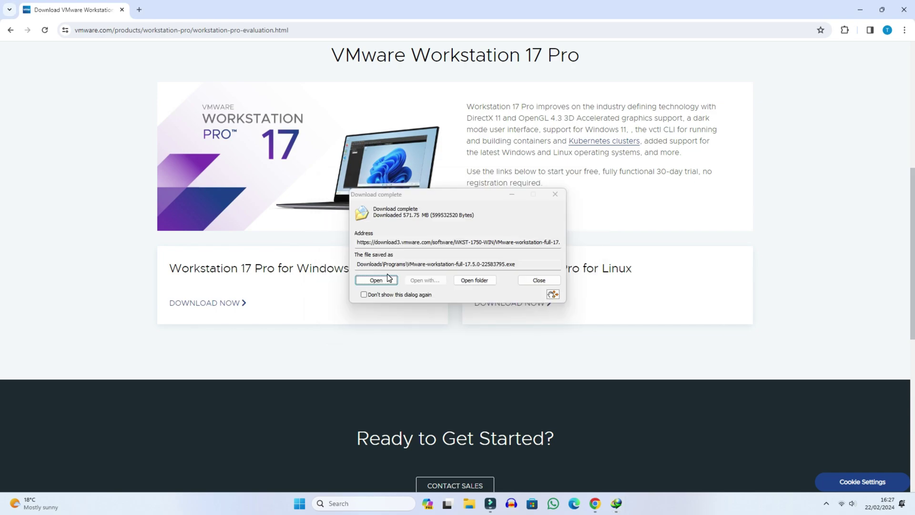
Show the downloaded VMware Workstation installer in its folder, move it onto the desktop beside the Windows 10 ISO, and close the folder.
left_click(482, 281)
left_click(860, 10)
left_click_drag(375, 224, 777, 26)
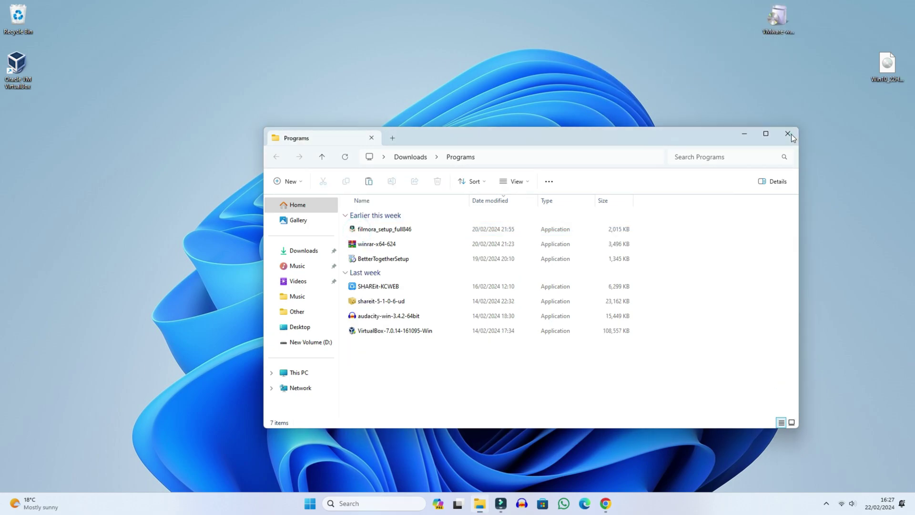
left_click(791, 137)
left_click(779, 23)
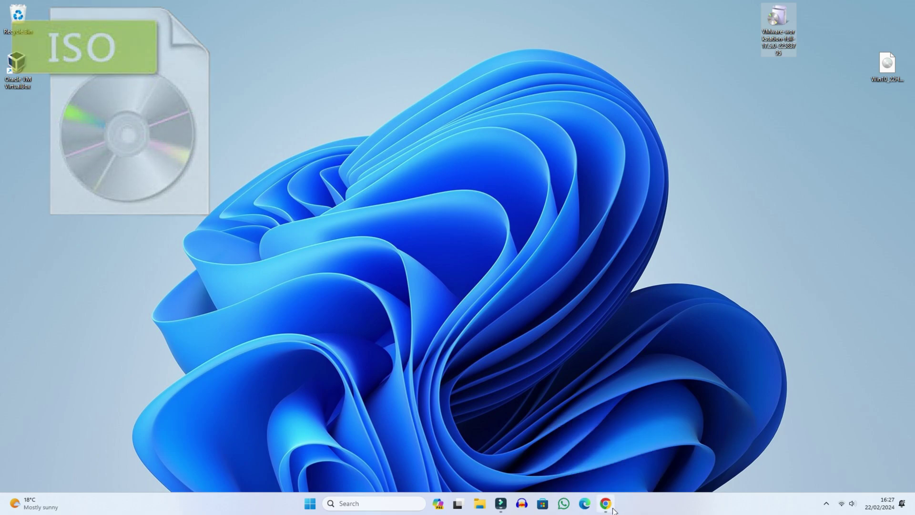
Return to Chrome, search for "download windows 10 iso" and open Microsoft's Download Windows 10 Disc Image (ISO File) result.
left_click(613, 508)
left_click(144, 30)
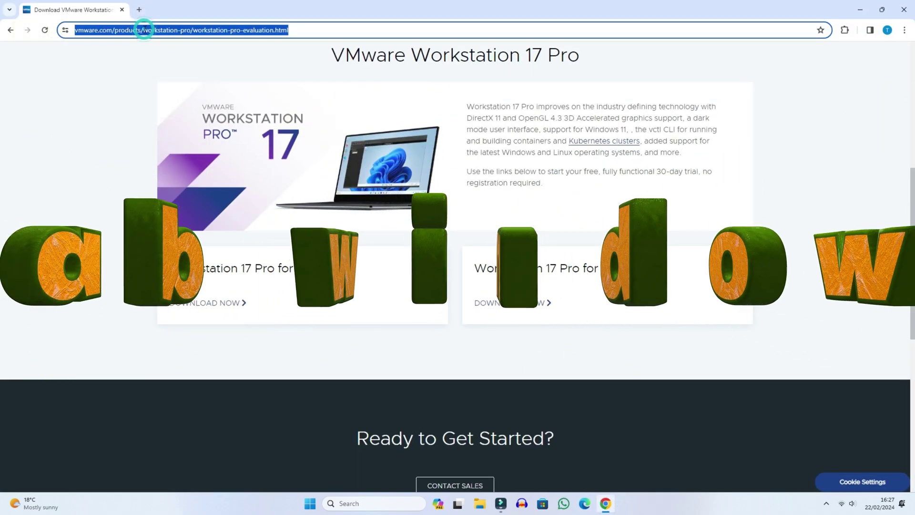
type("downloa")
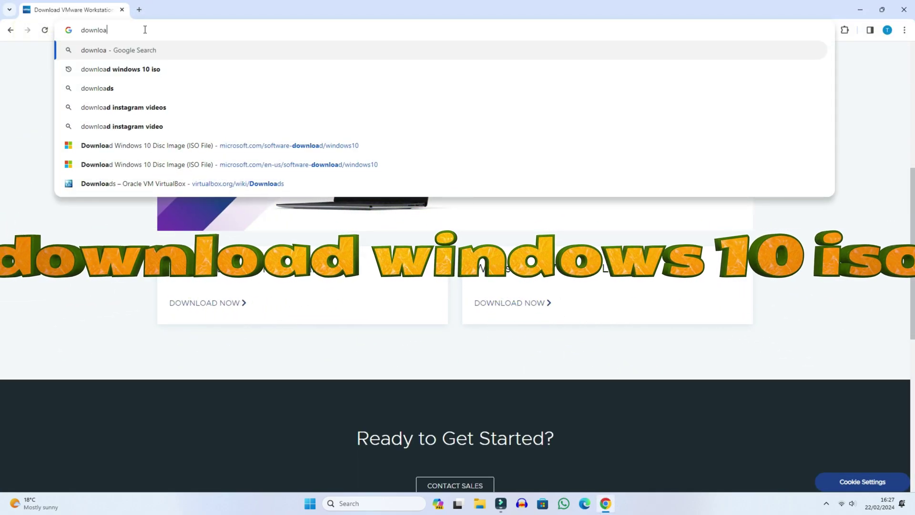
type("d windows")
key("Return")
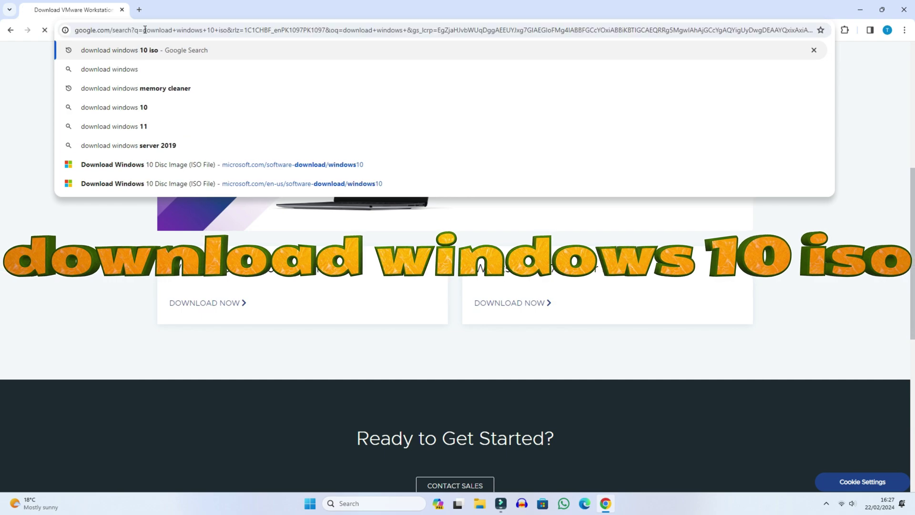
triple_click(200, 59)
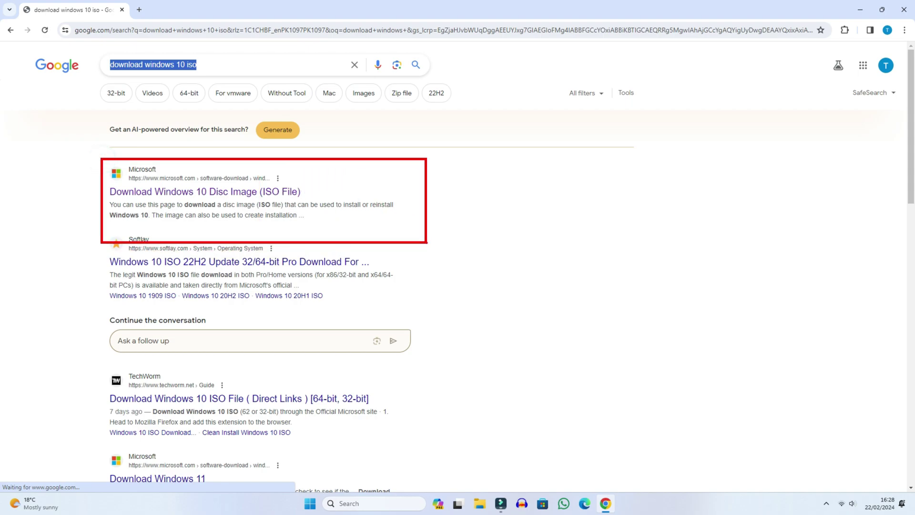
left_click(256, 193)
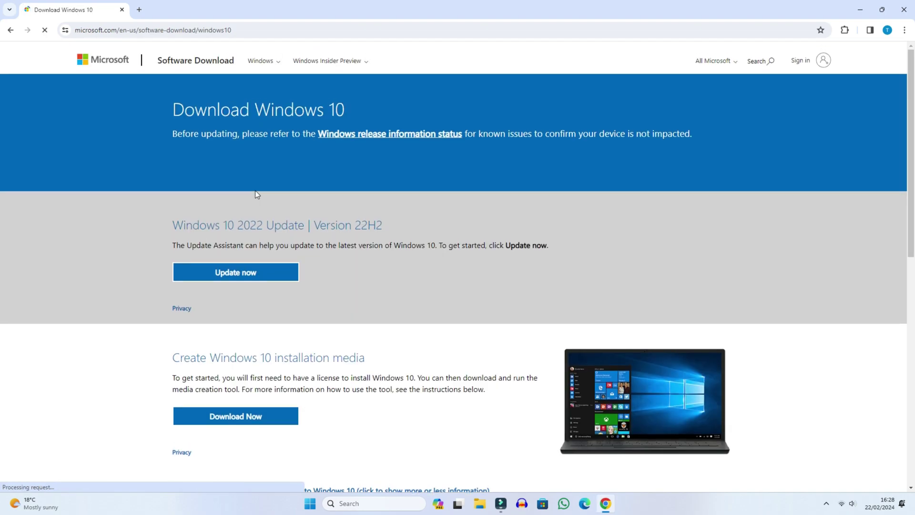
scroll(256, 193, "down", 3)
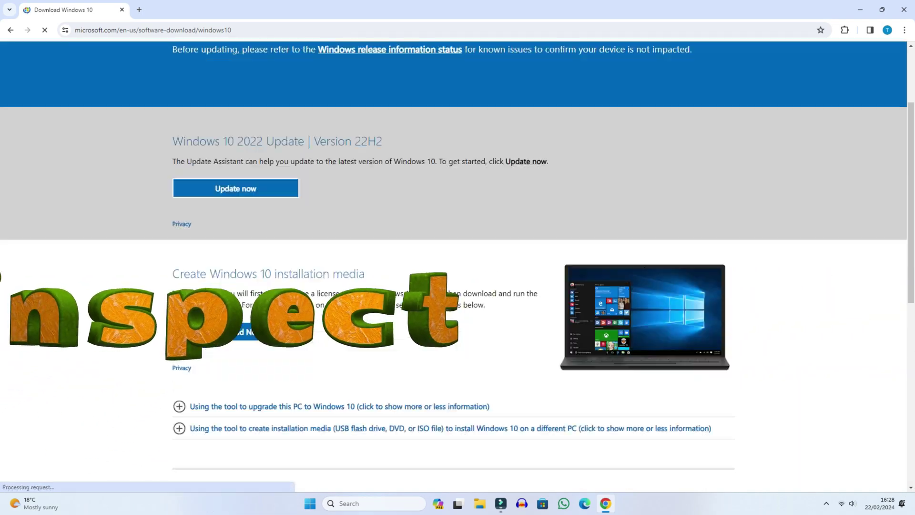
Inspect the page with device emulation set to Samsung Galaxy S20 Ultra, reload it as the ISO download page, and close the developer tools.
right_click(456, 382)
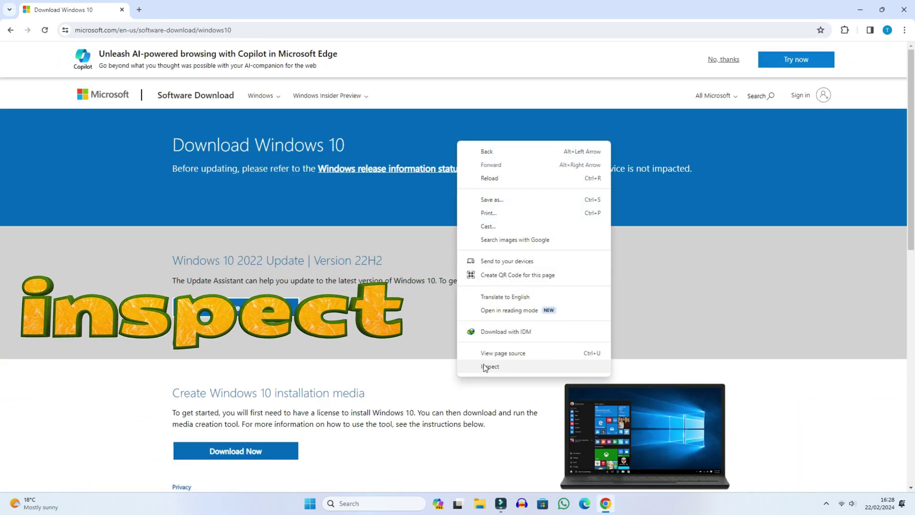
left_click(495, 369)
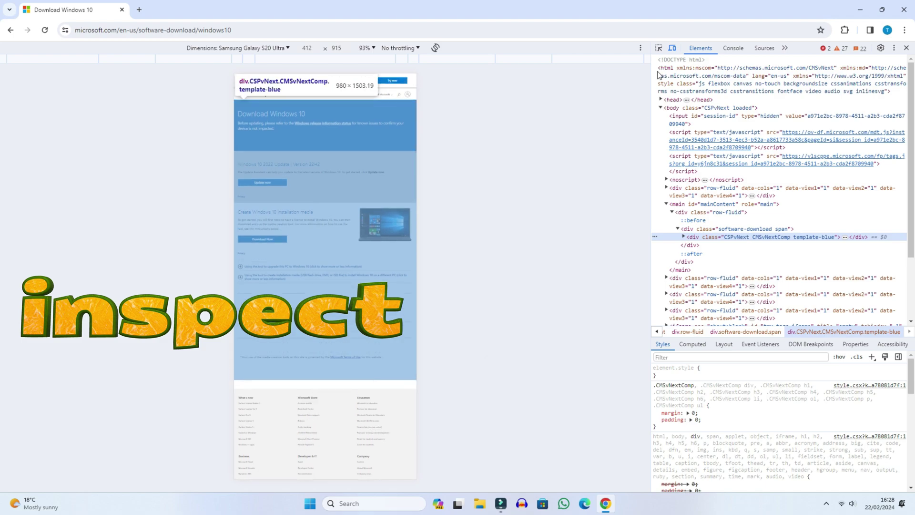
left_click(672, 47)
left_click(672, 49)
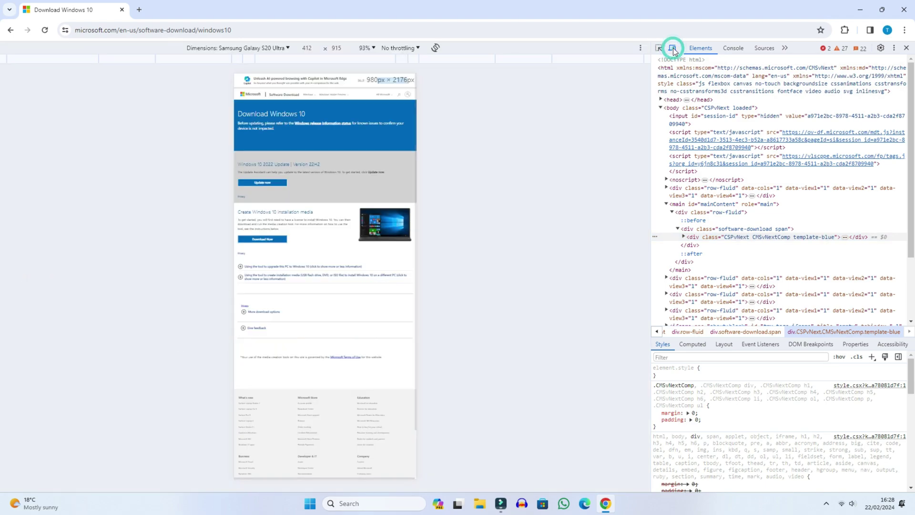
left_click(281, 48)
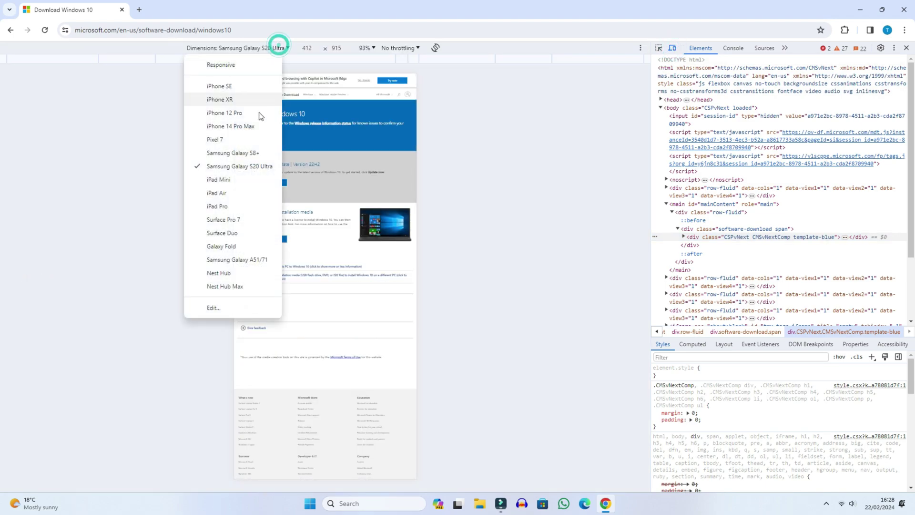
left_click(255, 167)
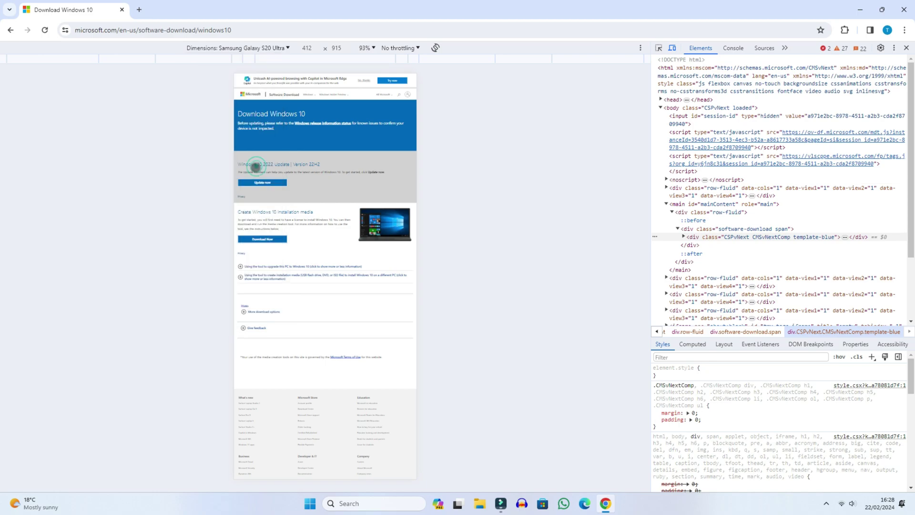
left_click(45, 31)
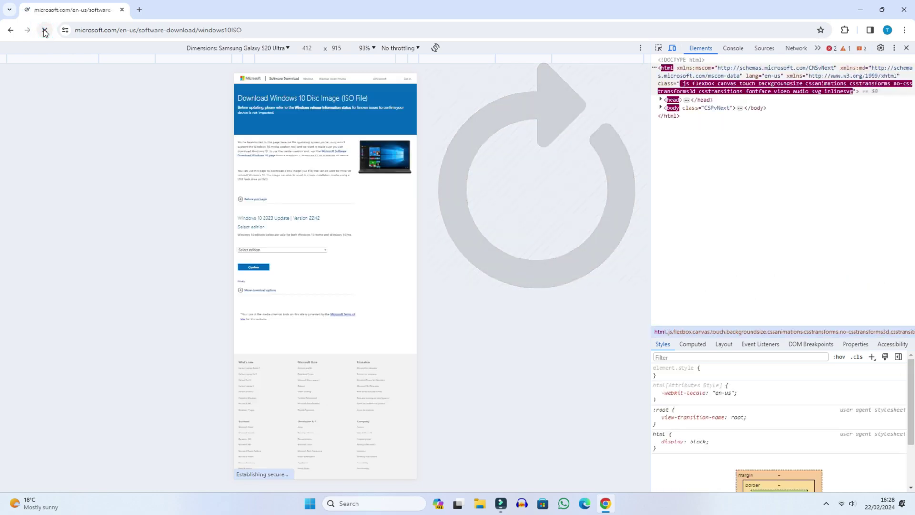
left_click(907, 48)
Select and confirm Windows 10 (multi-edition ISO) as the edition.
scroll(415, 395, "down", 5)
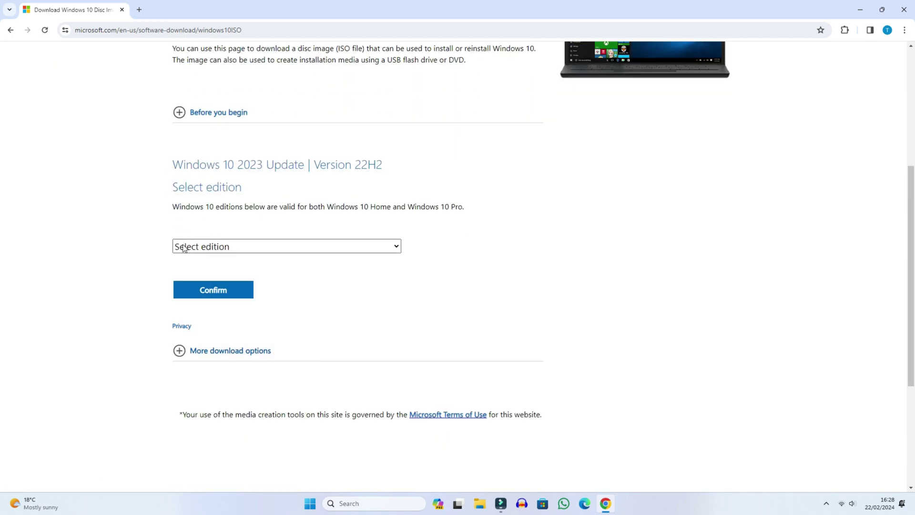
left_click(218, 247)
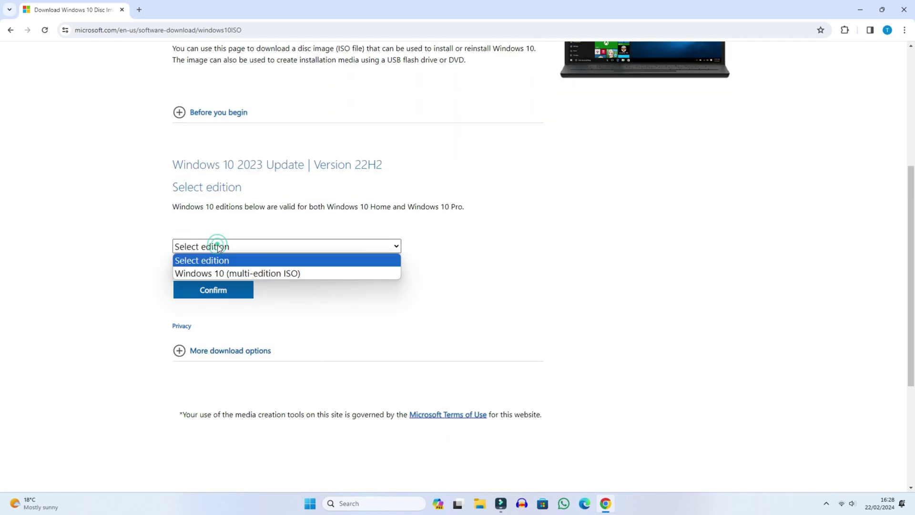
left_click(216, 273)
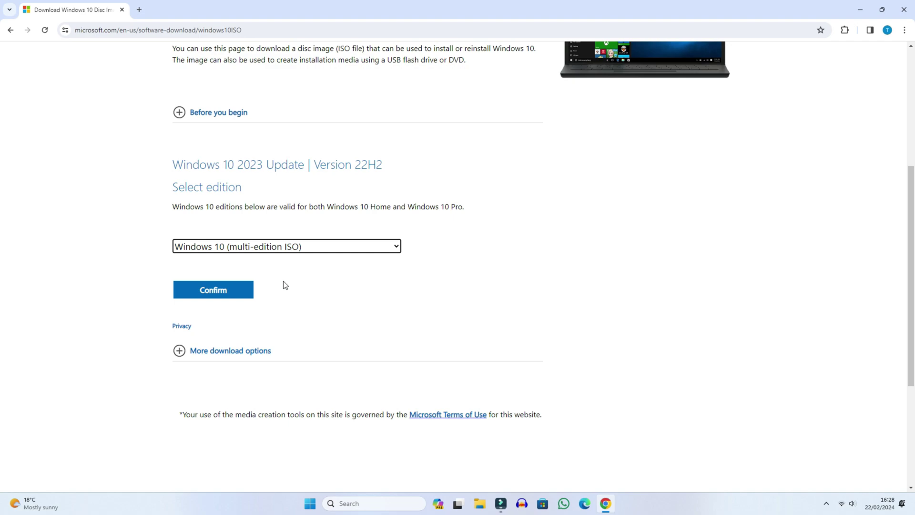
left_click(225, 293)
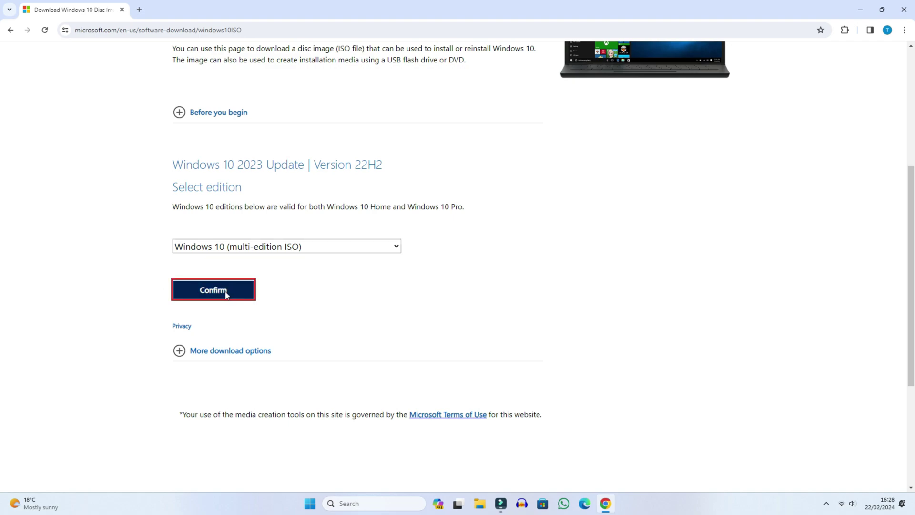
left_click(226, 294)
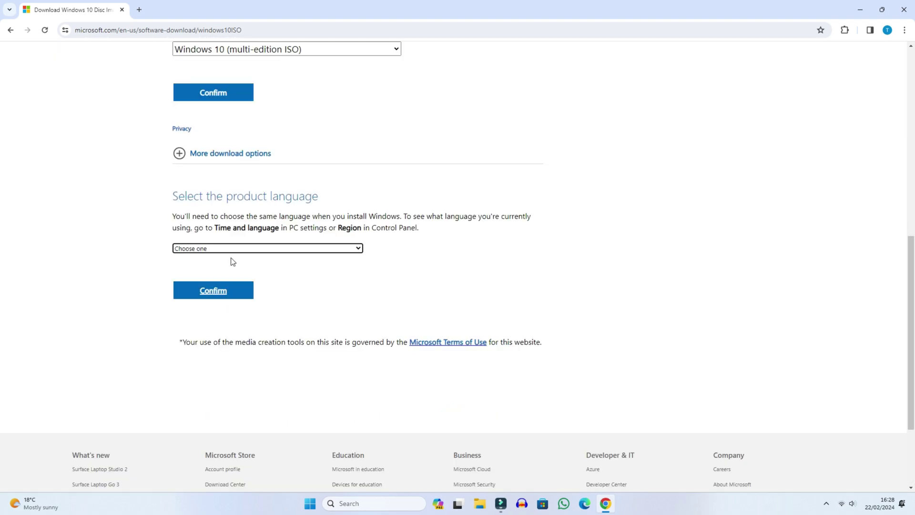
Select and confirm English (United States) as the product language.
left_click(232, 247)
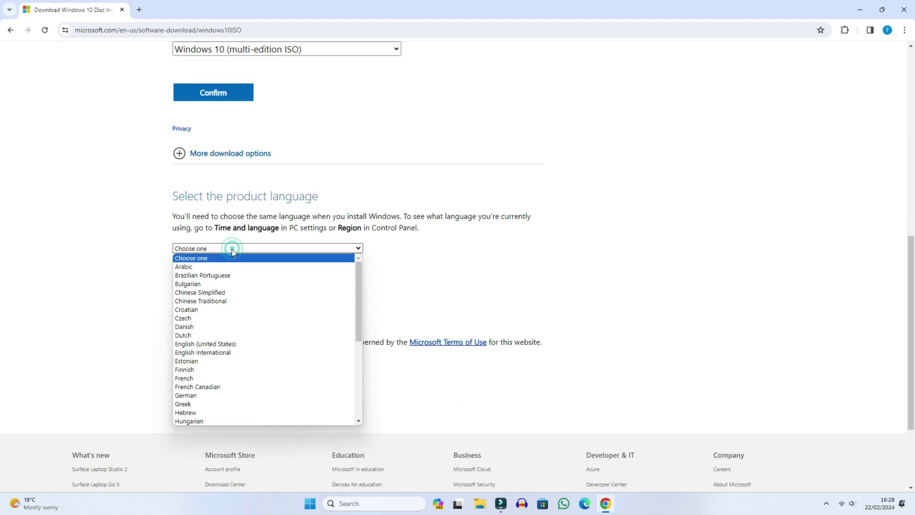
left_click(199, 343)
left_click(215, 294)
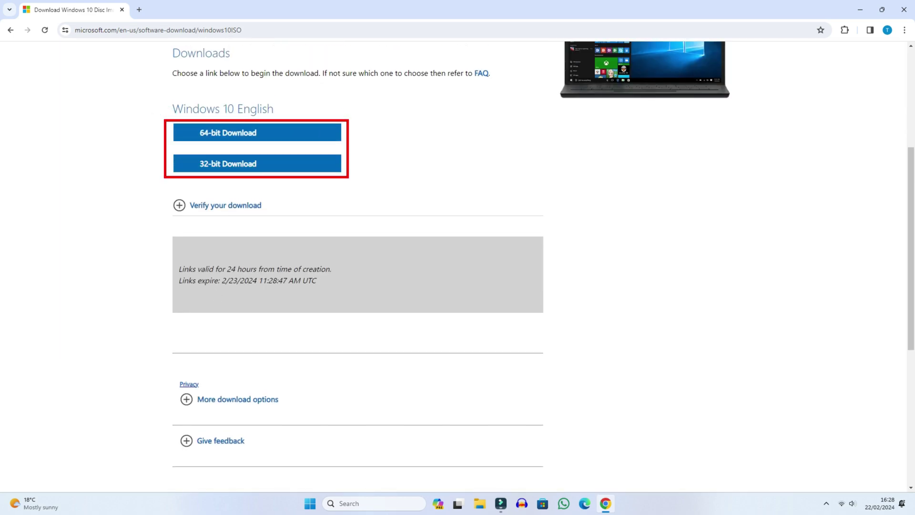
Request the 64-bit Windows 10 English ISO, dismiss the file download dialog and minimize the browser.
left_click(216, 133)
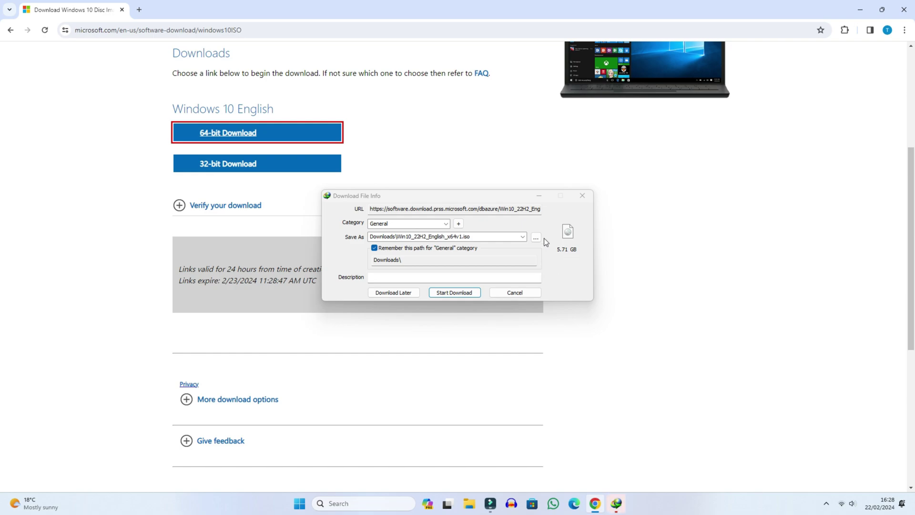
left_click(582, 197)
left_click(861, 10)
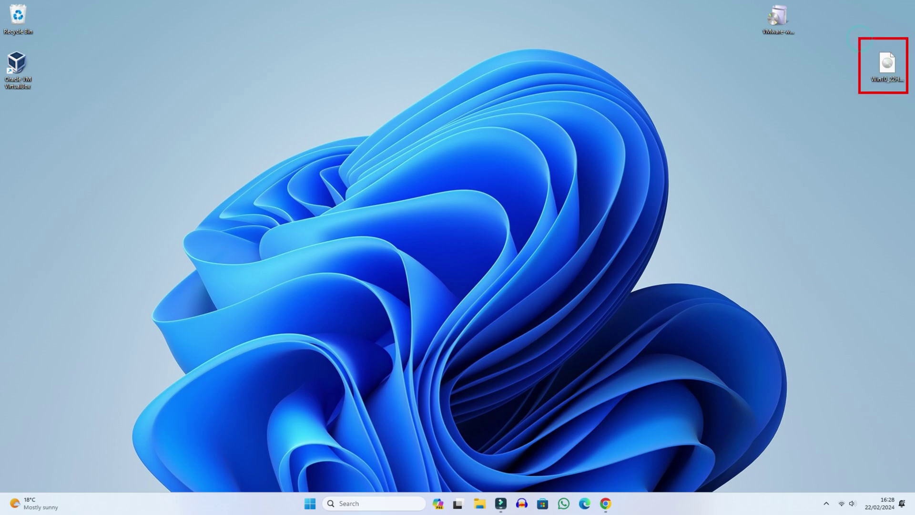
Move the VMware Workstation installer slightly lower on the desktop and run it as administrator.
left_click_drag(776, 17, 778, 63)
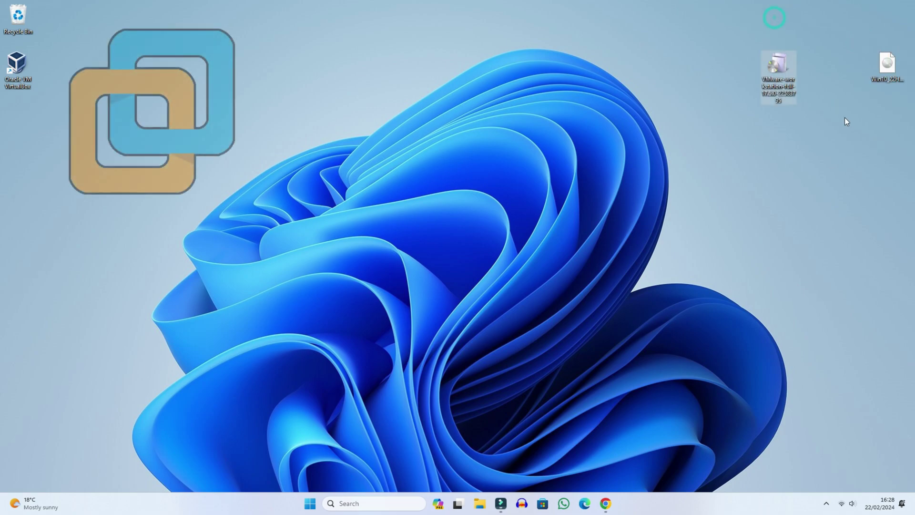
right_click(782, 66)
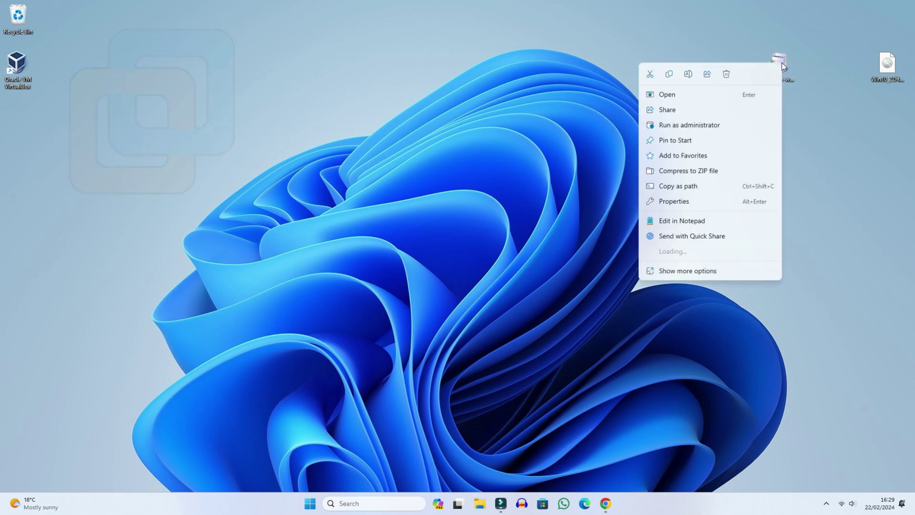
left_click(694, 126)
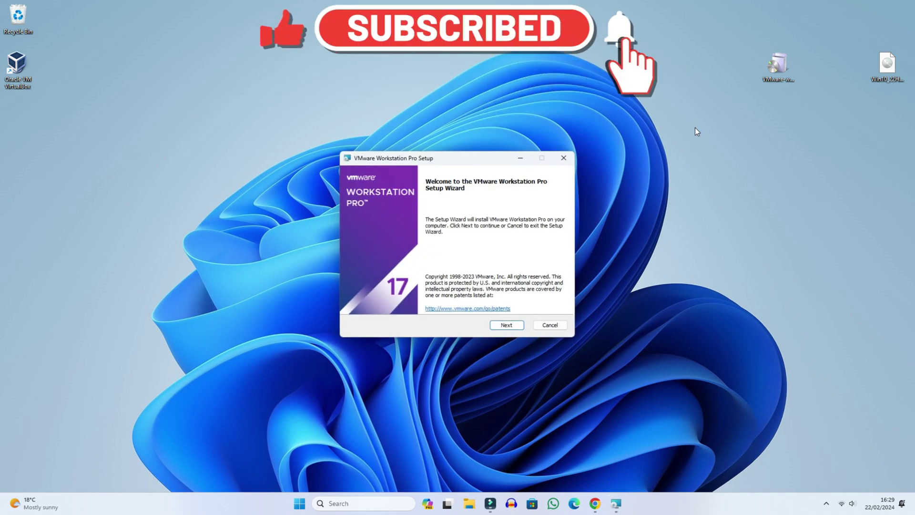
Accept the VMware license agreement and enable automatic installation of Windows Hypervisor Platform (WHP).
left_click(506, 325)
left_click(386, 303)
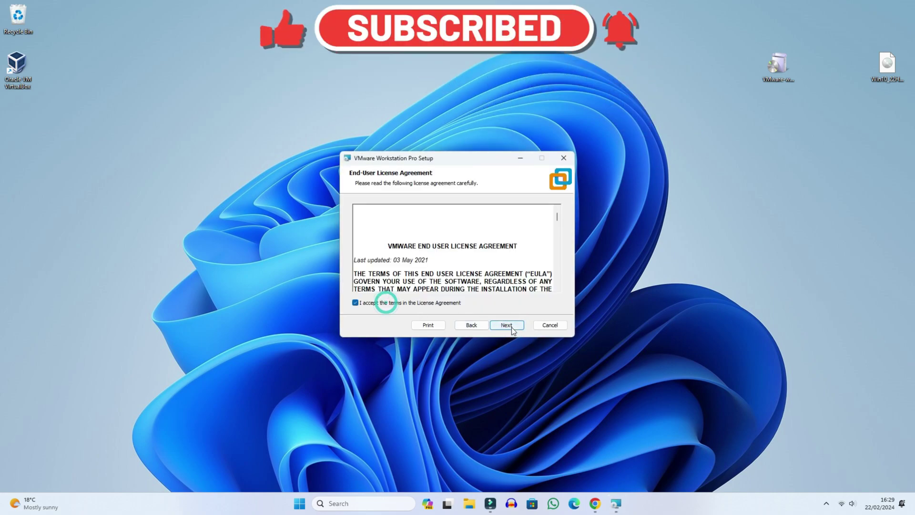
left_click(512, 328)
left_click(469, 303)
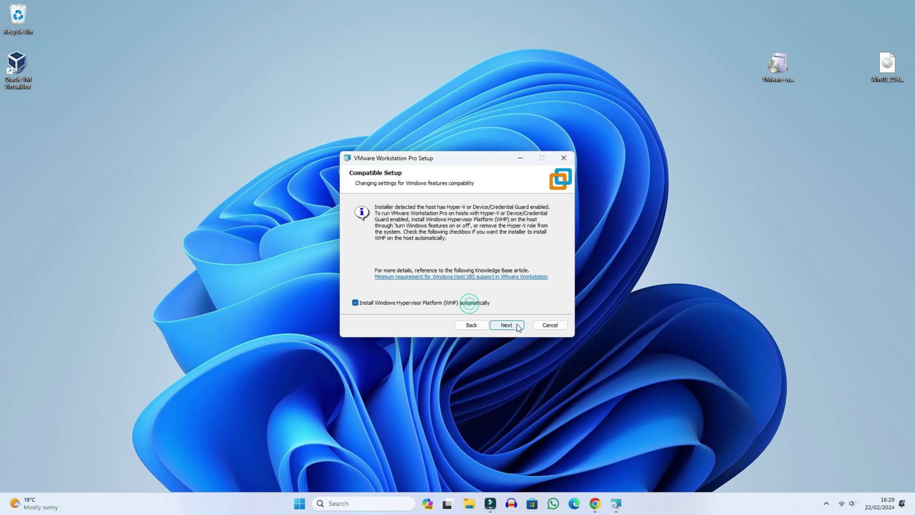
left_click(518, 327)
Accept the remaining default setup options, install VMware Workstation Pro and finish the setup wizard.
left_click(518, 325)
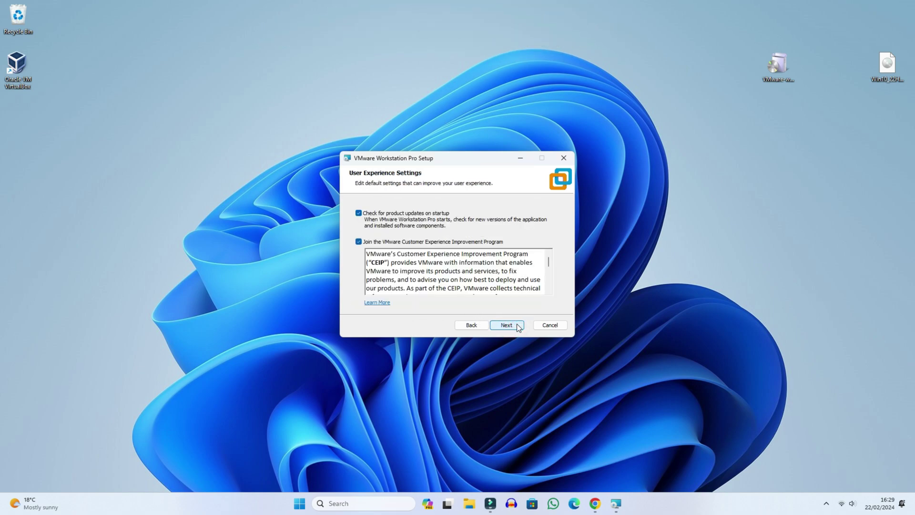
left_click(517, 326)
left_click(518, 326)
left_click(518, 326)
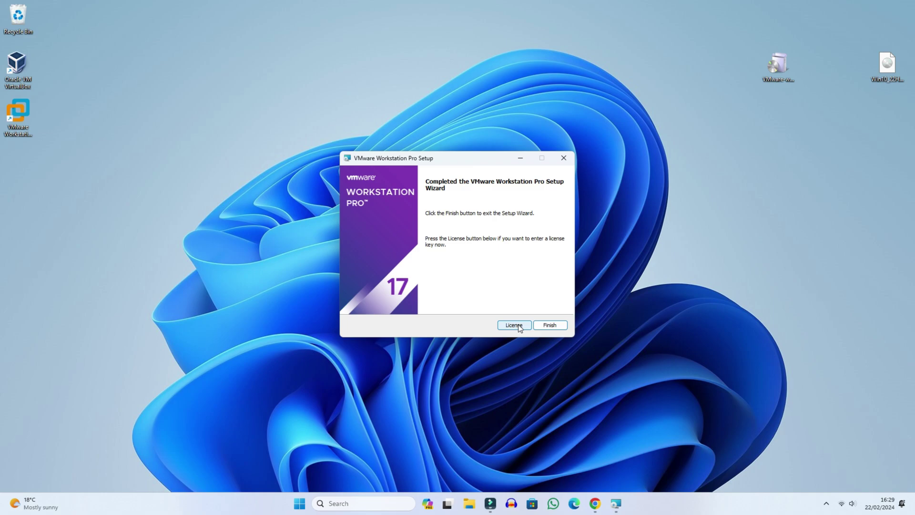
left_click(549, 325)
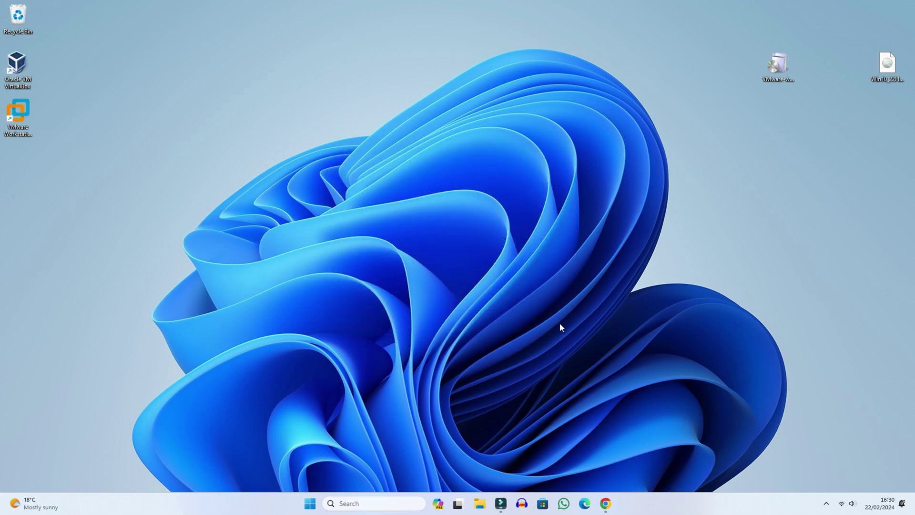
Launch VMware Workstation from the desktop and begin a new virtual machine with the Typical (recommended) configuration.
right_click(20, 108)
left_click(47, 137)
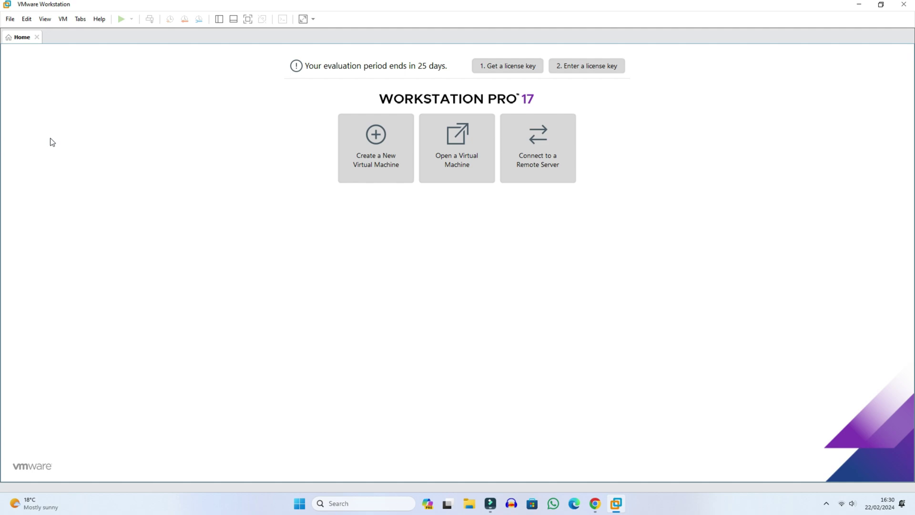
left_click(374, 143)
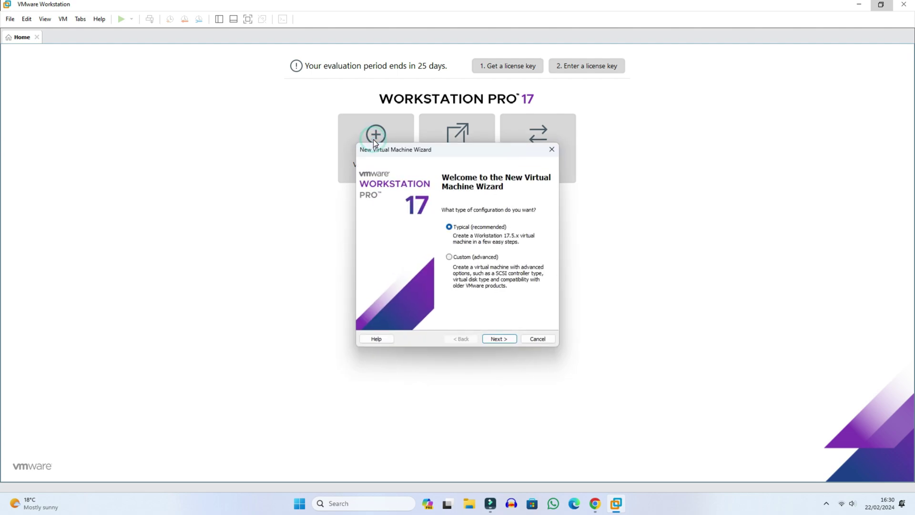
left_click_drag(440, 213, 544, 253)
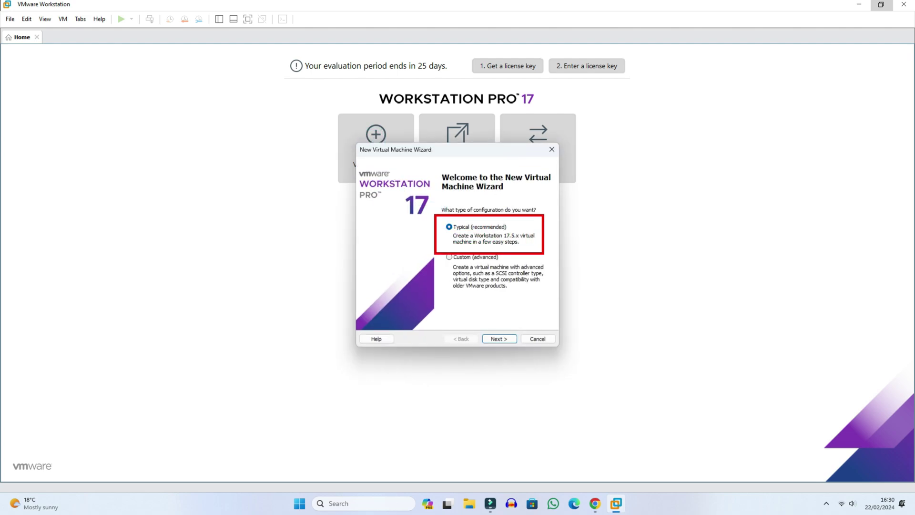
left_click(508, 338)
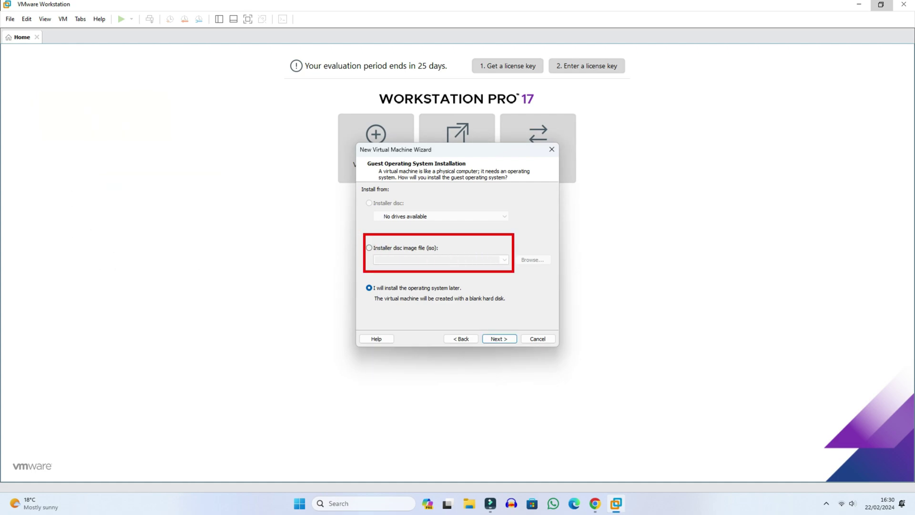
Choose the Win10_22H2_English_x64 ISO from the Desktop as the installer disc image and continue.
left_click(369, 248)
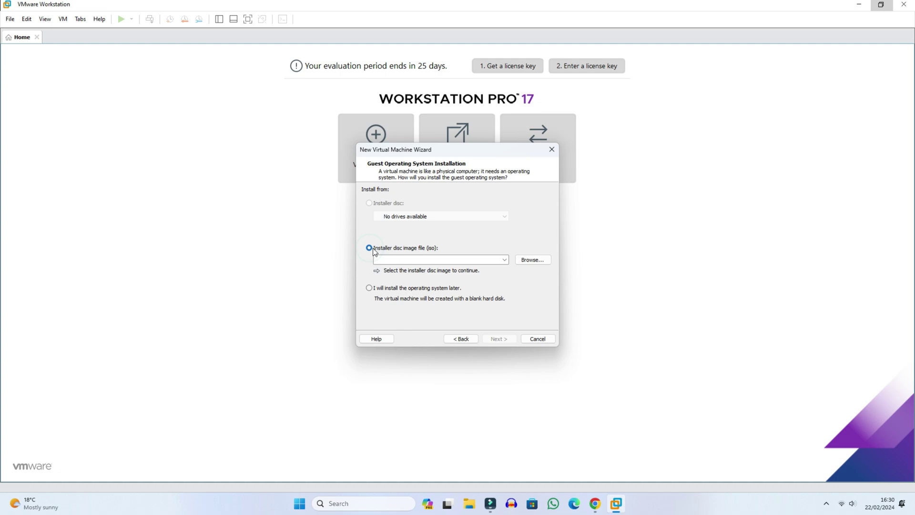
left_click(537, 261)
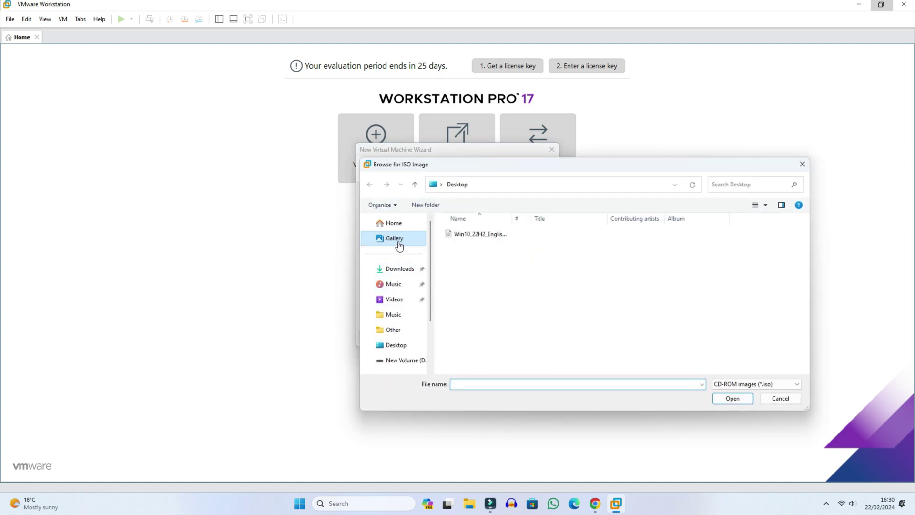
left_click(397, 345)
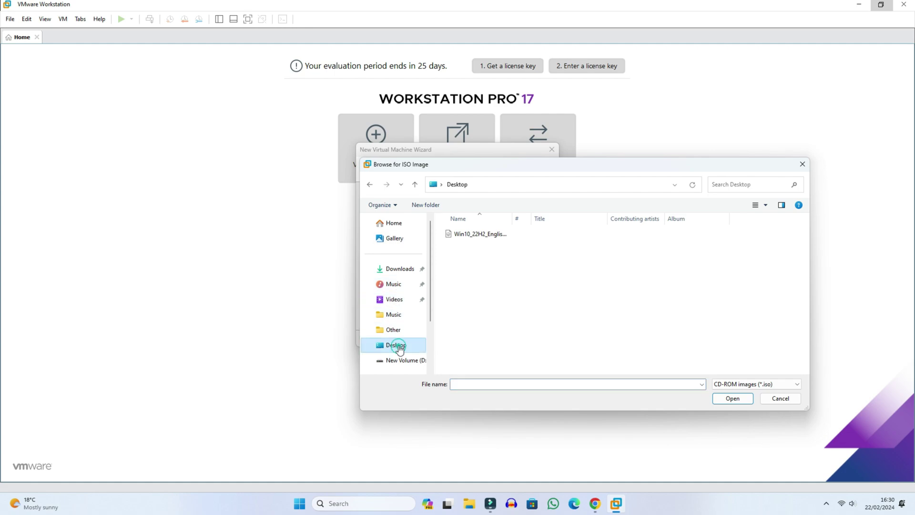
left_click(466, 235)
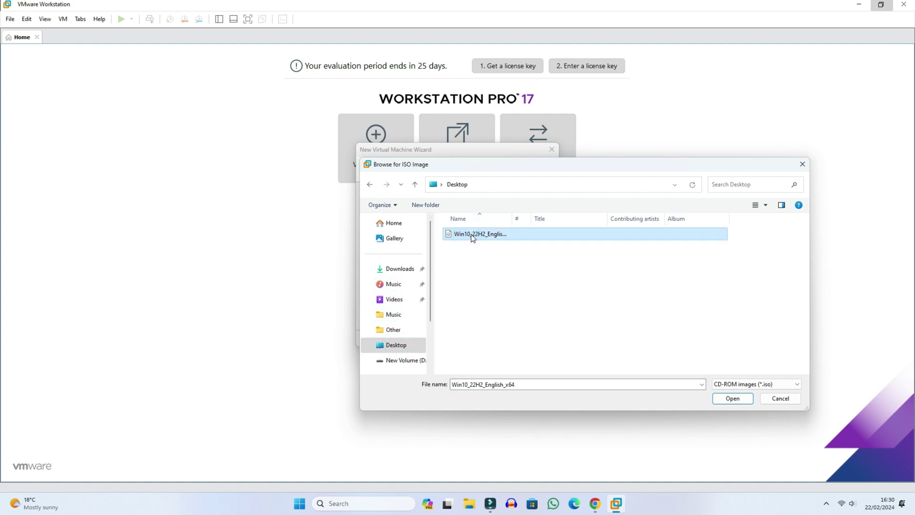
left_click(733, 398)
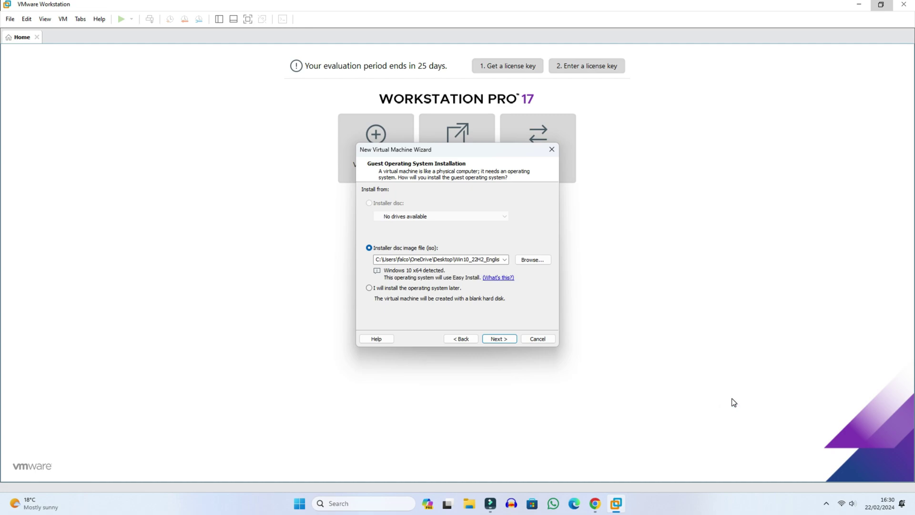
left_click(500, 339)
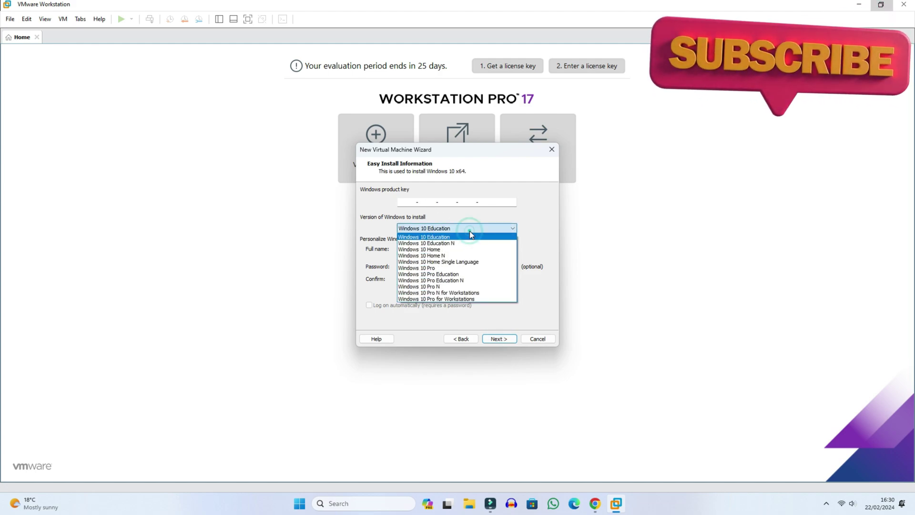
Select Windows 10 Pro as the version, set the full name to Windows 10, and continue without a product key.
left_click(458, 270)
double_click(433, 249)
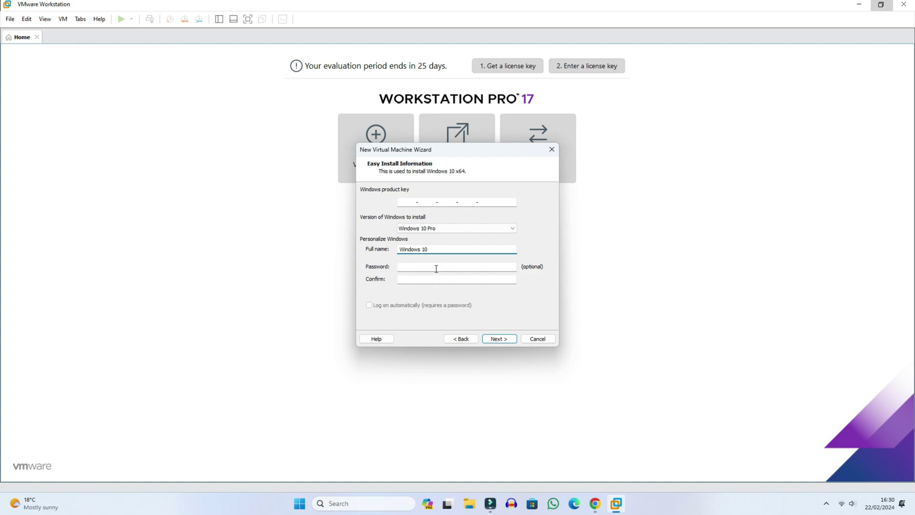
left_click(506, 339)
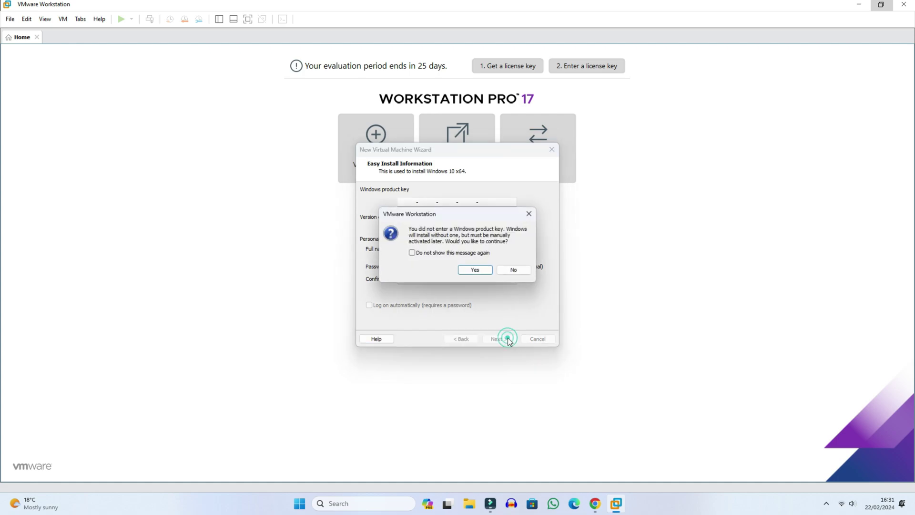
left_click(483, 274)
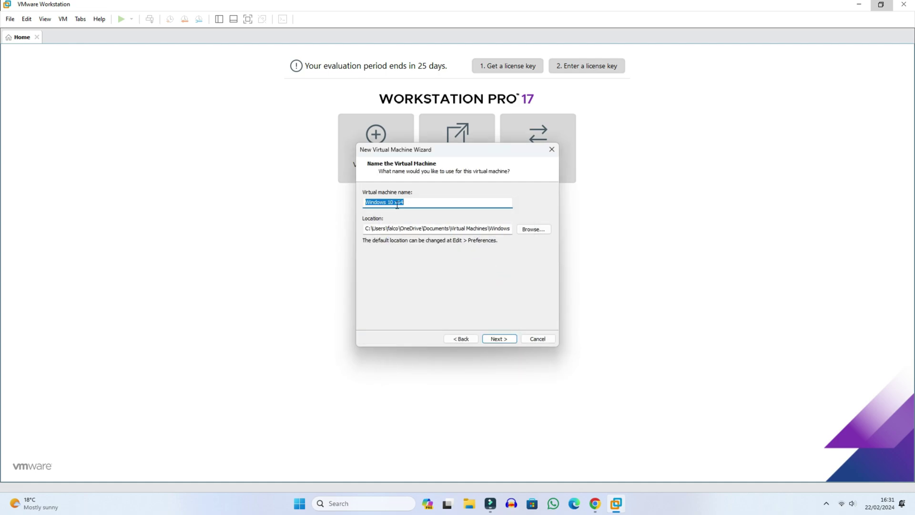
Create a folder named Windows 10 Vmware on New Volume (D:) and use it as the virtual machine's location.
left_click(541, 230)
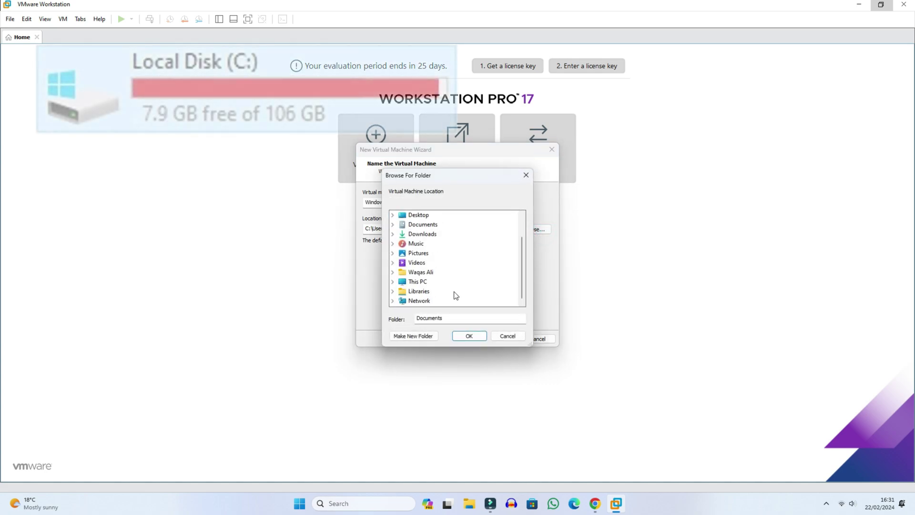
double_click(419, 282)
double_click(444, 299)
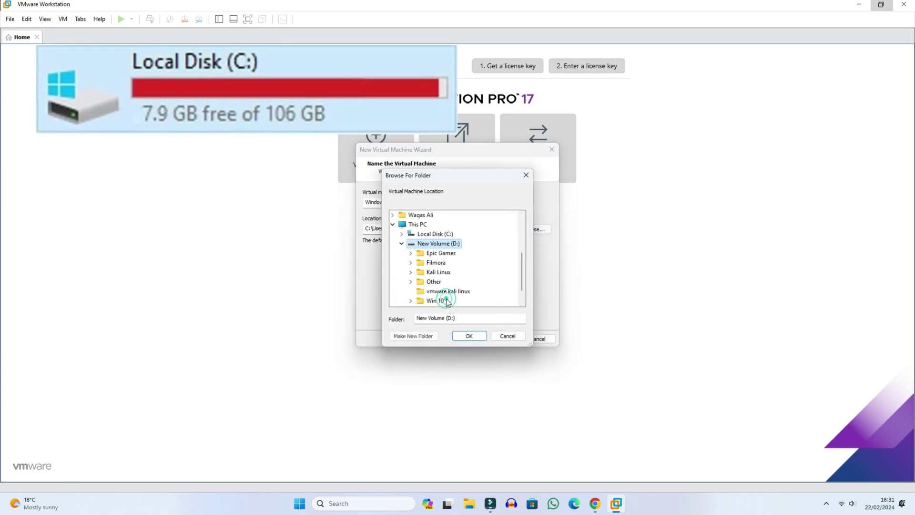
left_click(423, 336)
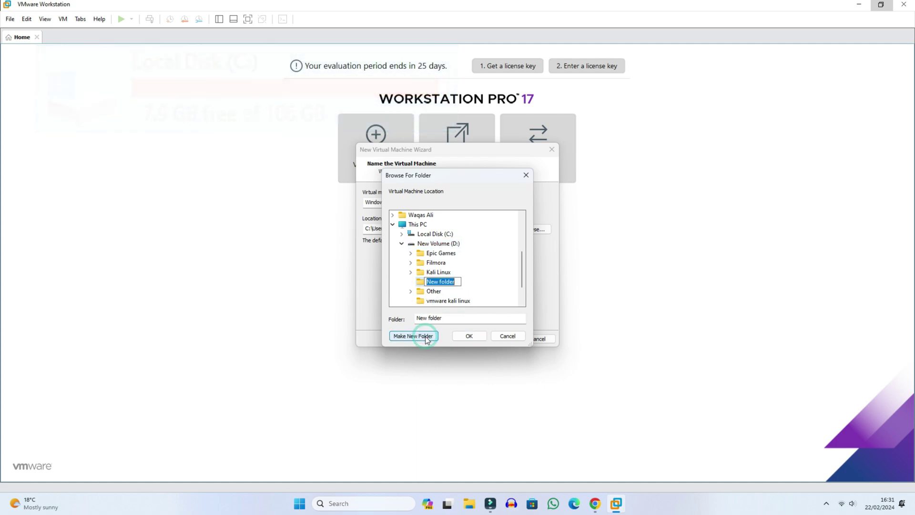
type("Windows 10 Vmware")
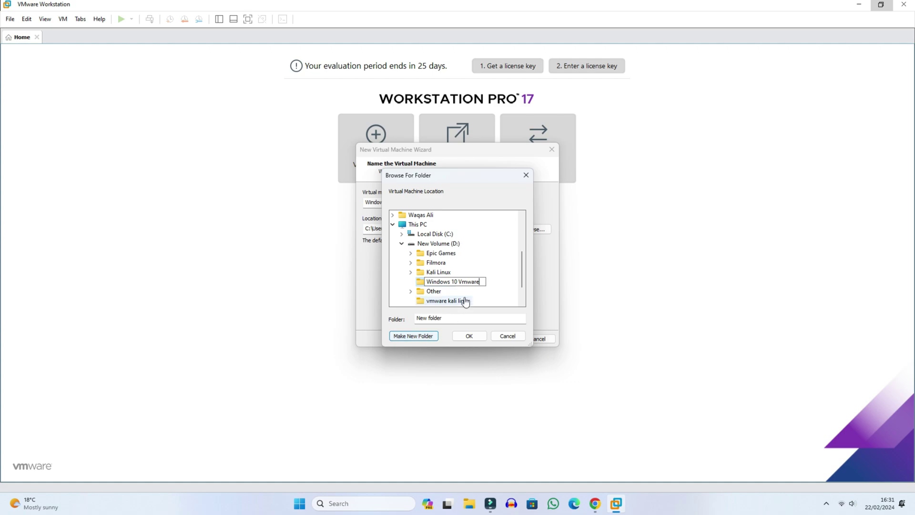
left_click(495, 276)
left_click(444, 300)
left_click(479, 337)
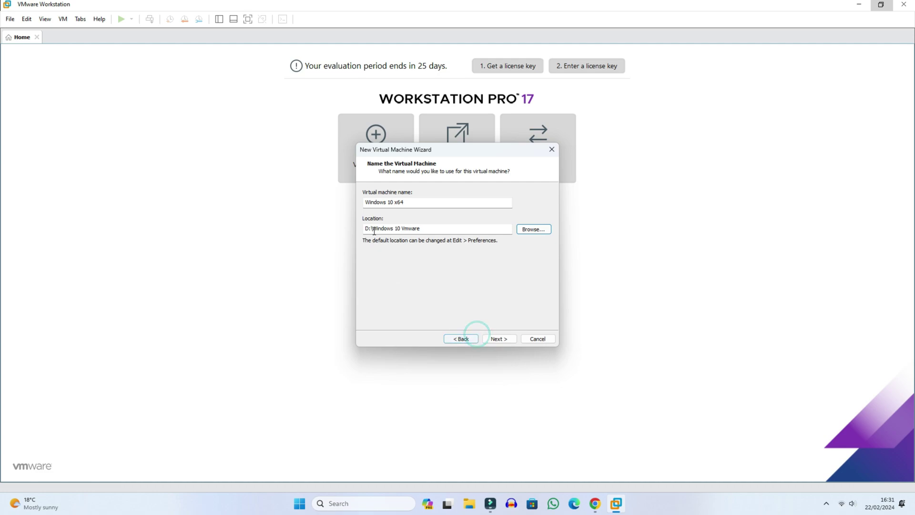
left_click_drag(426, 228, 362, 229)
left_click(507, 338)
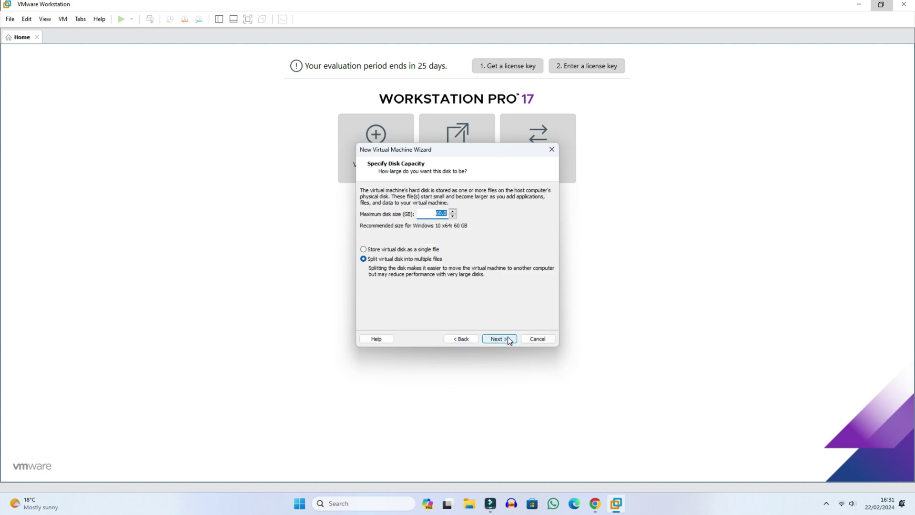
Set the maximum disk size to 100 GB and store the virtual disk as a single file.
left_click(435, 213)
left_click(364, 249)
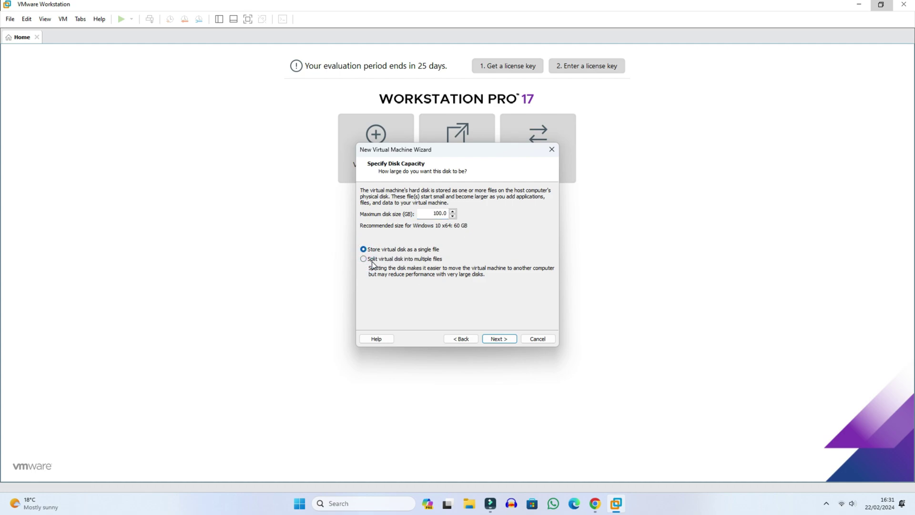
left_click(500, 338)
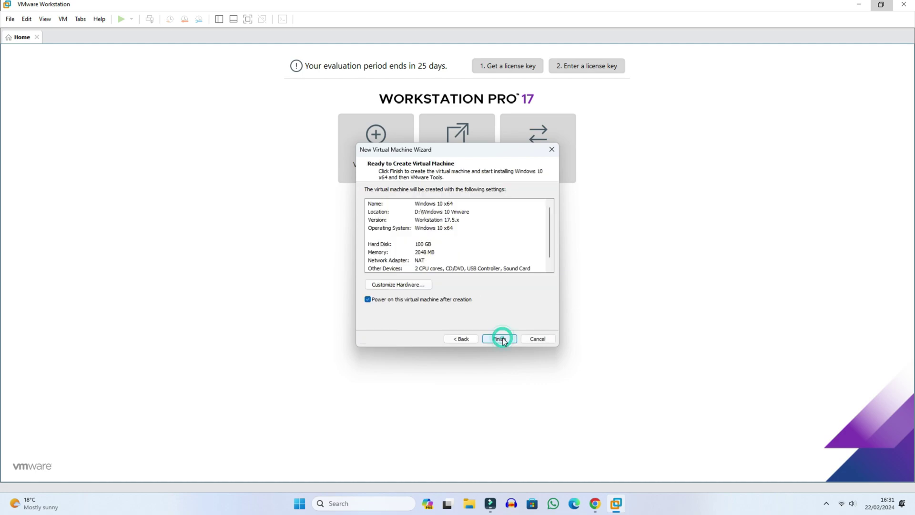
Create and power on the virtual machine, dismissing the side channel mitigations hint and the Easy Install message bar.
left_click(502, 337)
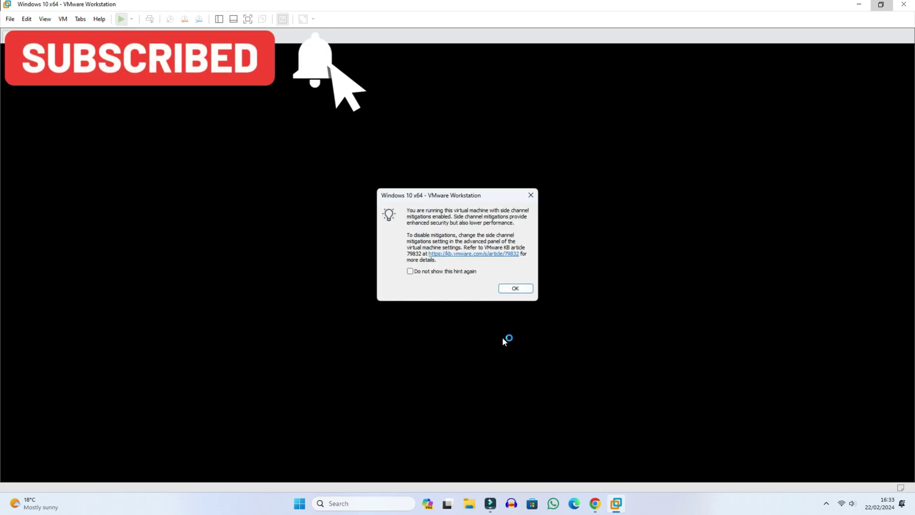
left_click(517, 288)
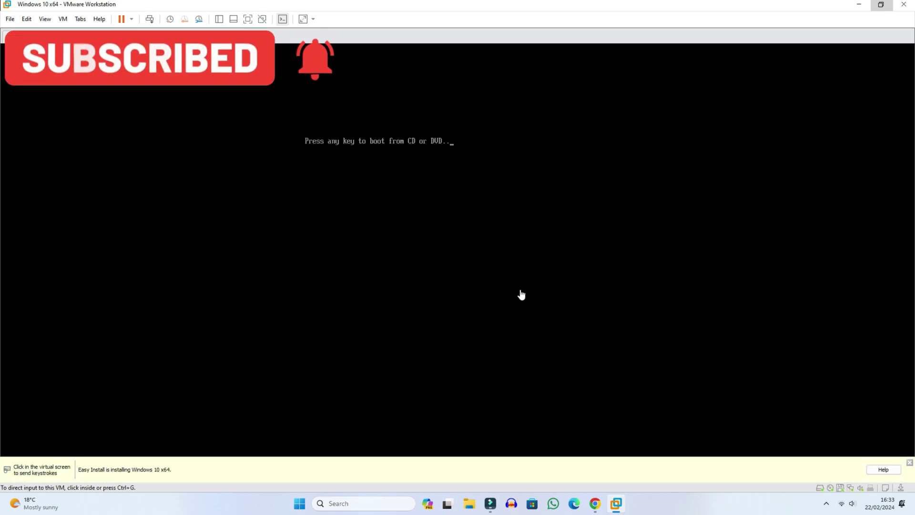
left_click(77, 38)
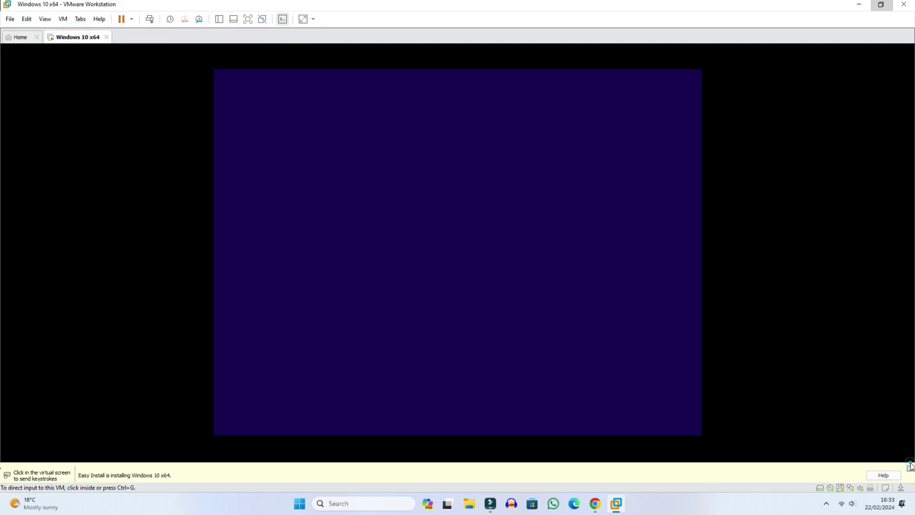
left_click(910, 463)
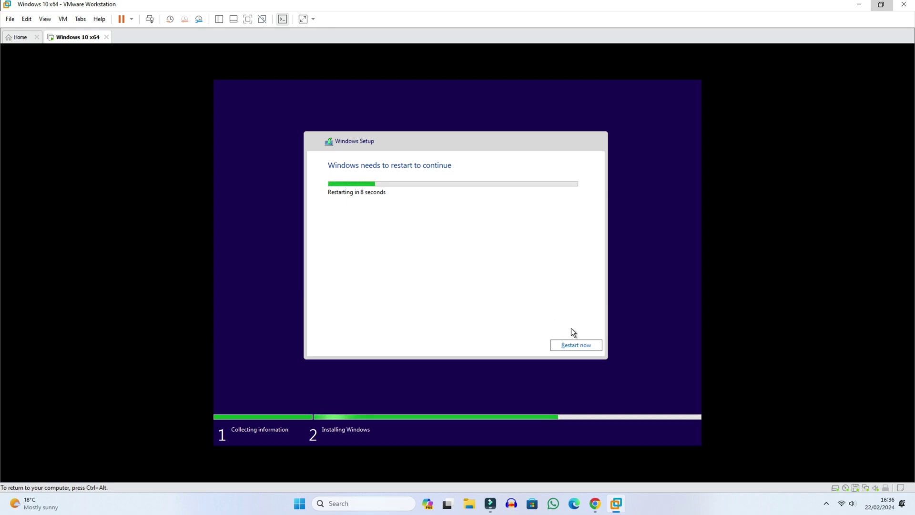
Restart the guest immediately to continue Windows Setup and show the virtual machine in full screen.
left_click(579, 345)
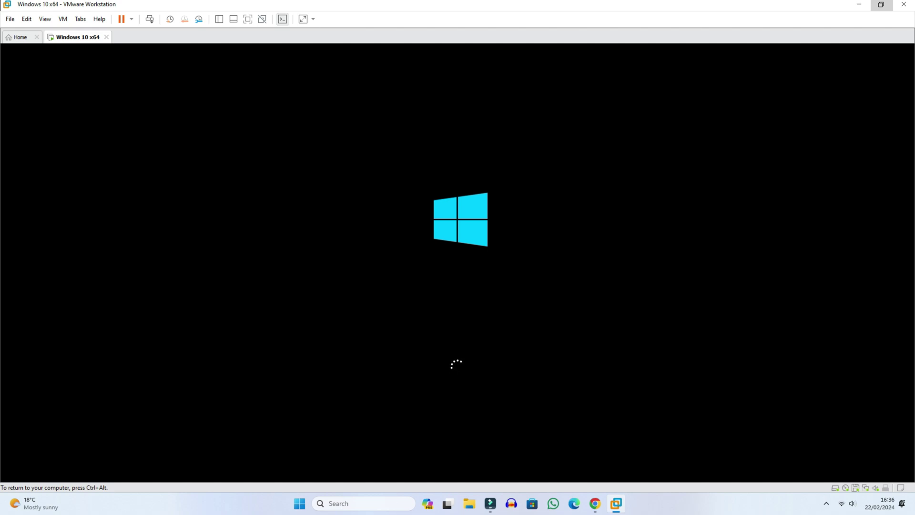
key("ctrl+alt")
left_click(248, 19)
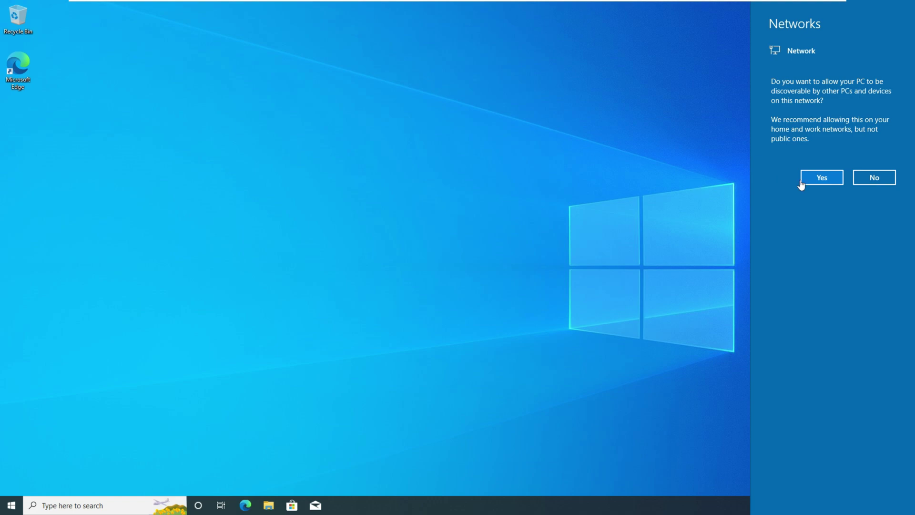
Decline to make the Windows 10 guest discoverable by other devices on the network.
left_click(875, 180)
left_click(887, 179)
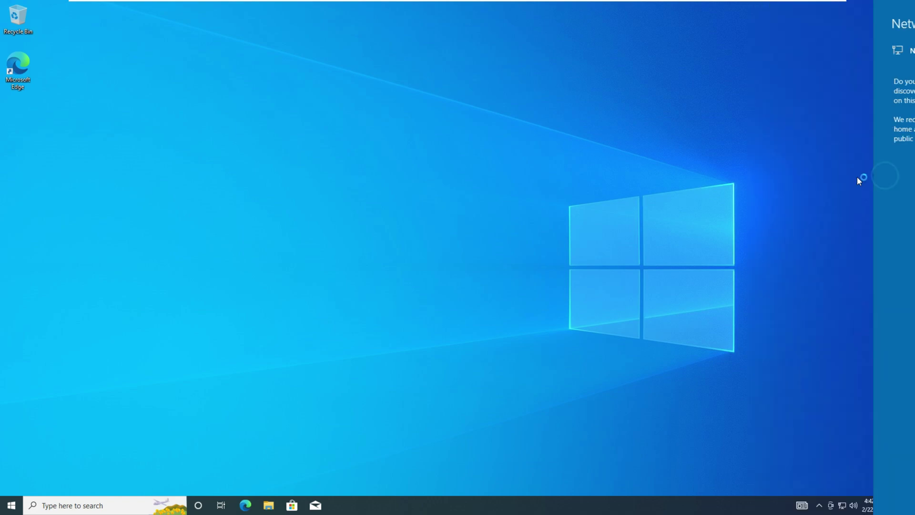
mouse_move(291, 8)
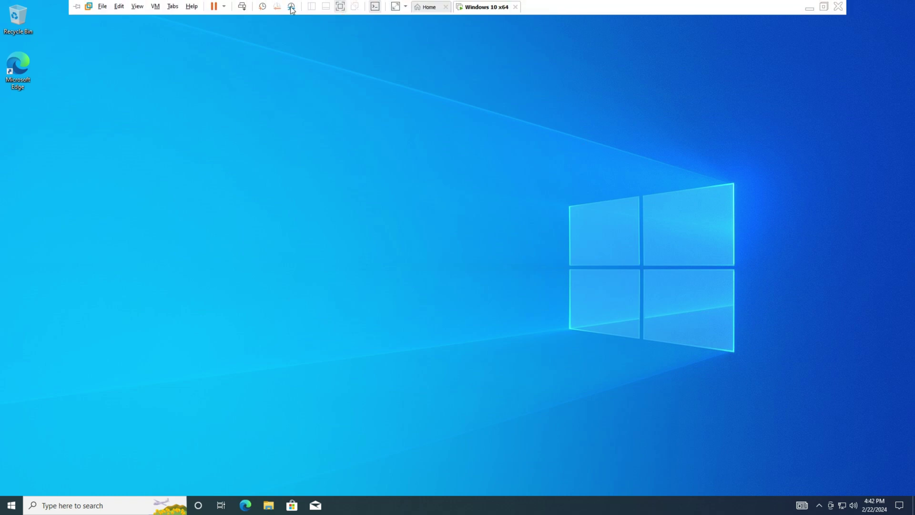
left_click(396, 8)
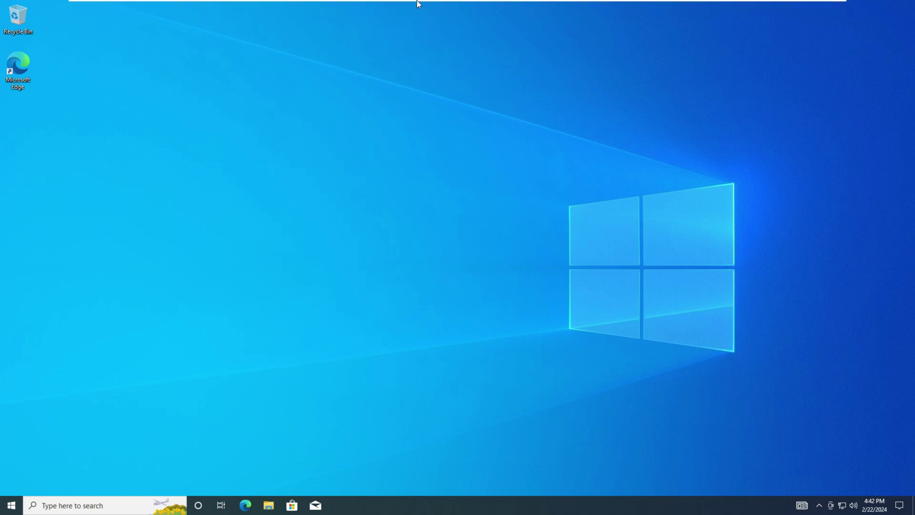
Take the virtual machine out of full screen, minimize VMware Workstation to the host desktop, and restore it to full screen.
mouse_move(371, 3)
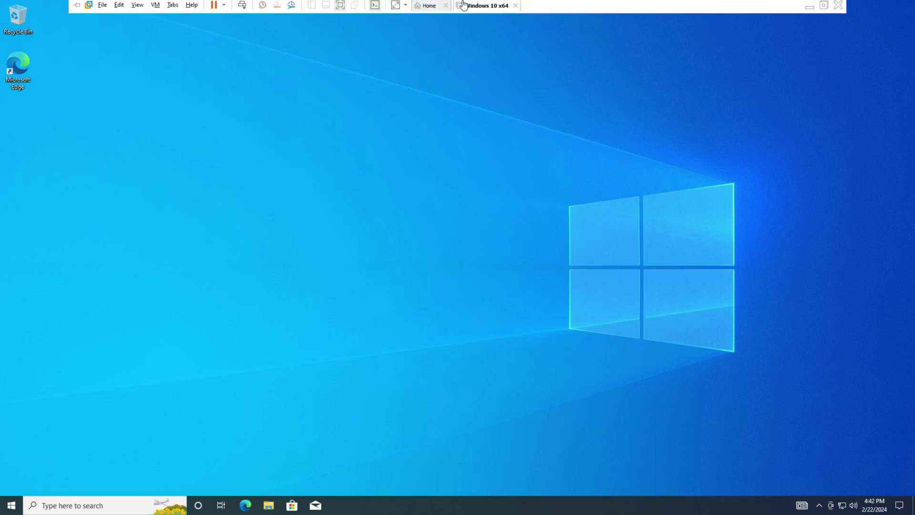
left_click(340, 7)
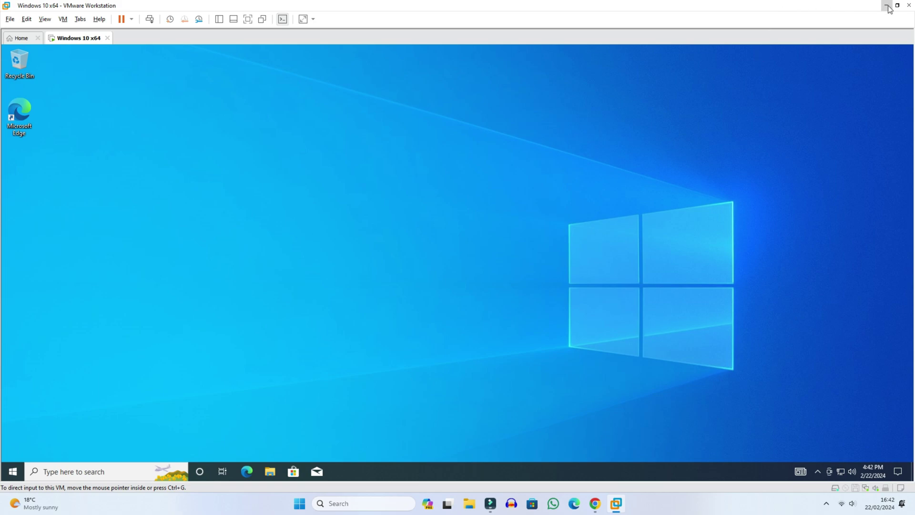
left_click(889, 8)
mouse_move(617, 503)
left_click(663, 434)
left_click(248, 19)
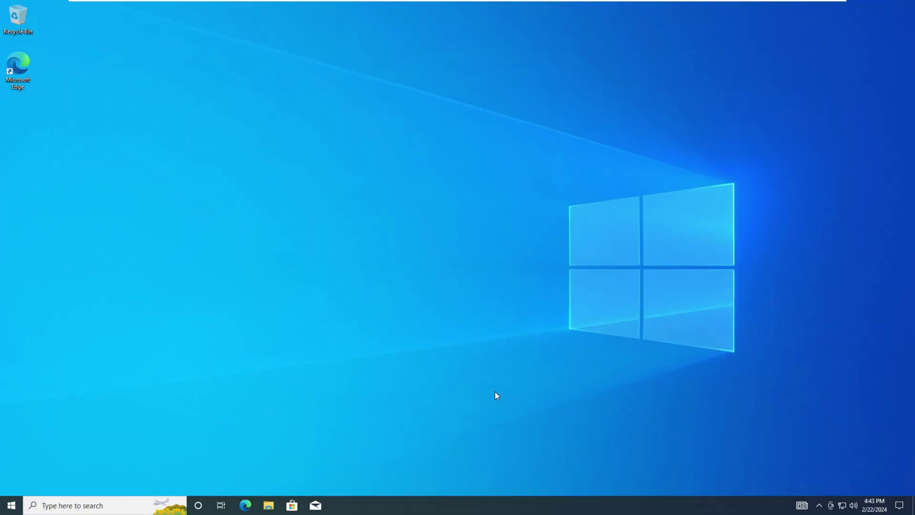
View the Windows Update page under Update & Security in the guest's Settings, and close Settings.
left_click(10, 504)
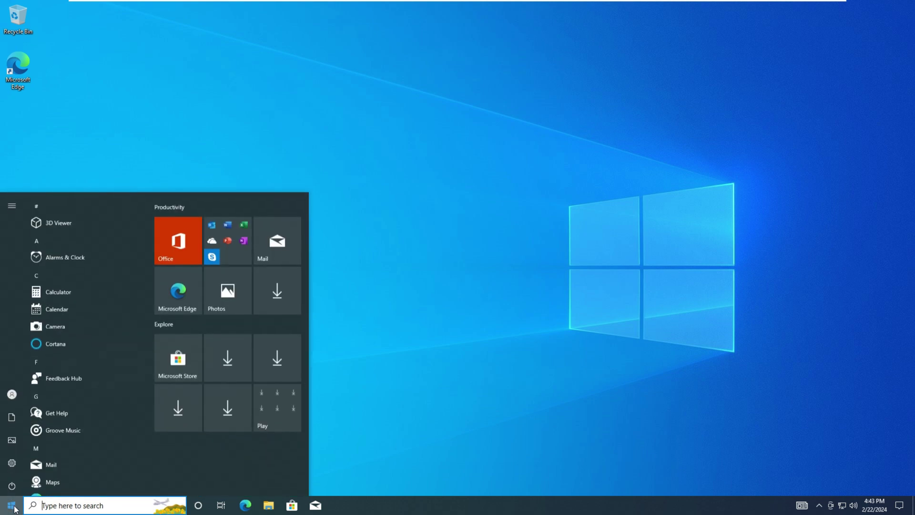
left_click(12, 462)
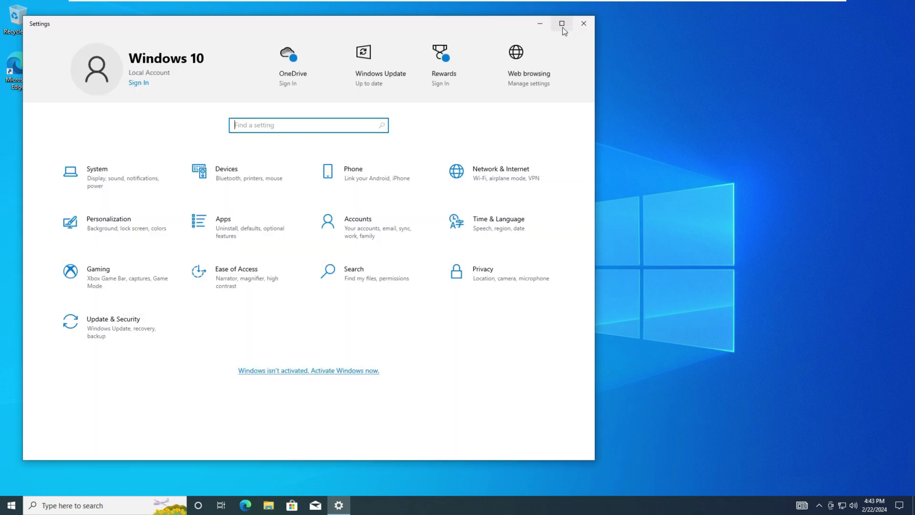
left_click(109, 320)
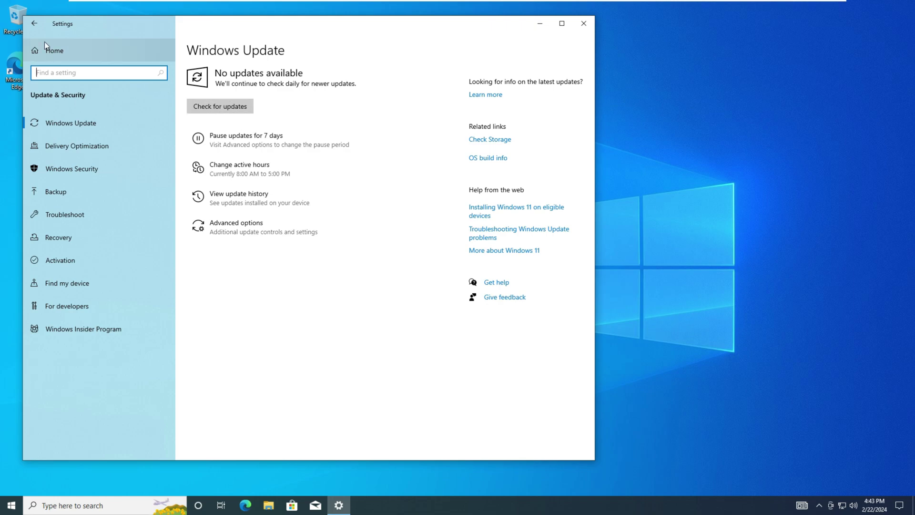
left_click(34, 24)
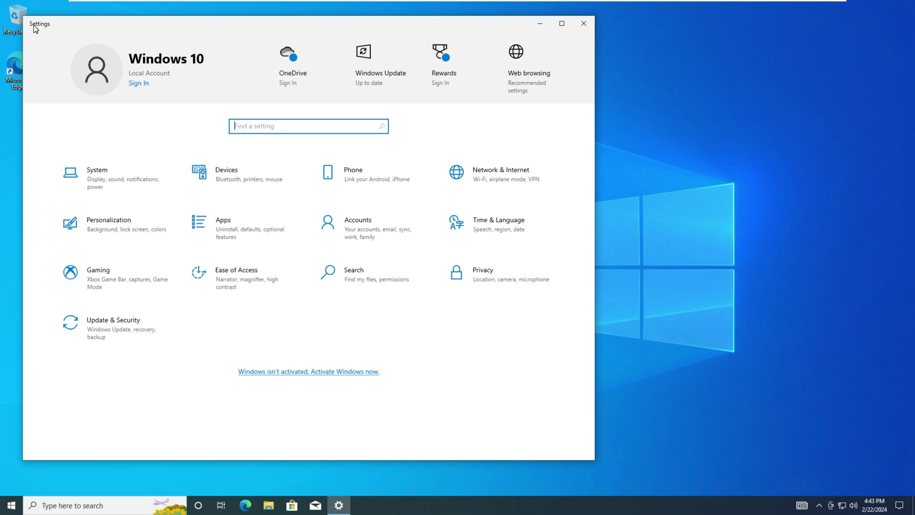
left_click(585, 24)
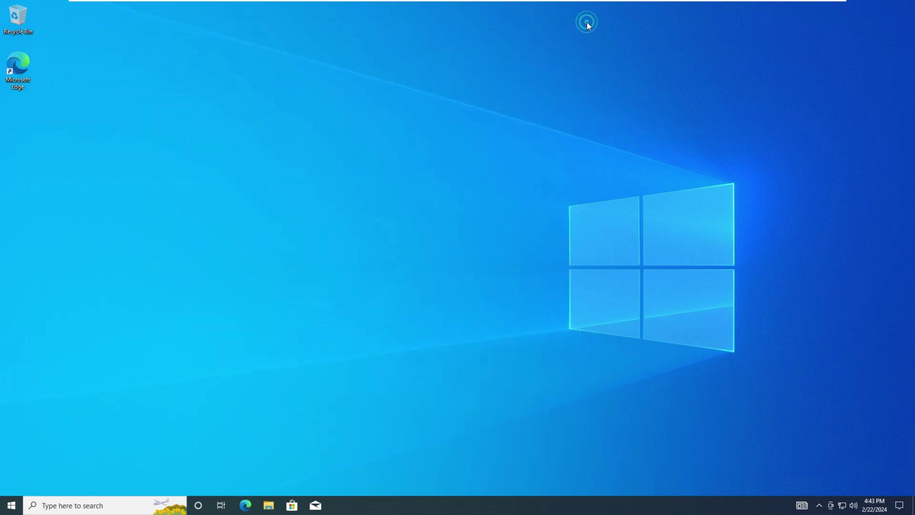
View the device and Windows specifications in the properties of This PC from File Explorer, and close both windows.
right_click(392, 123)
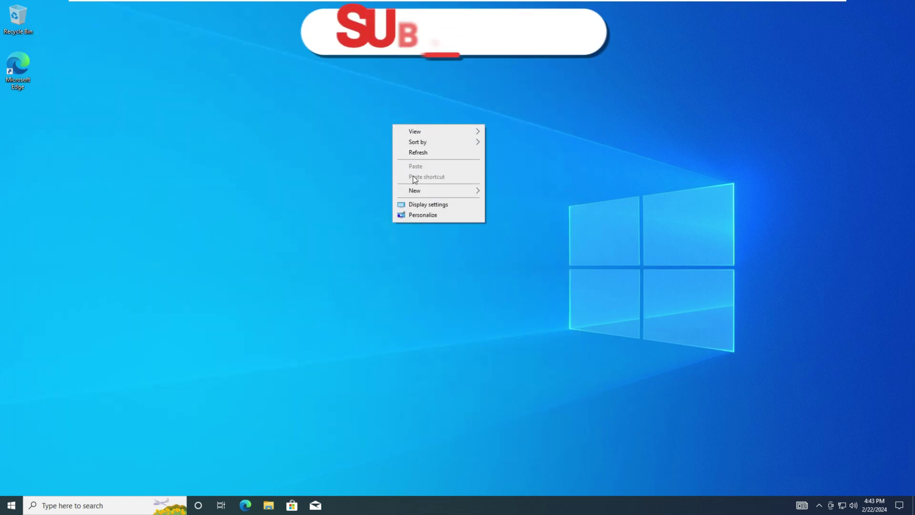
left_click(389, 236)
left_click(268, 505)
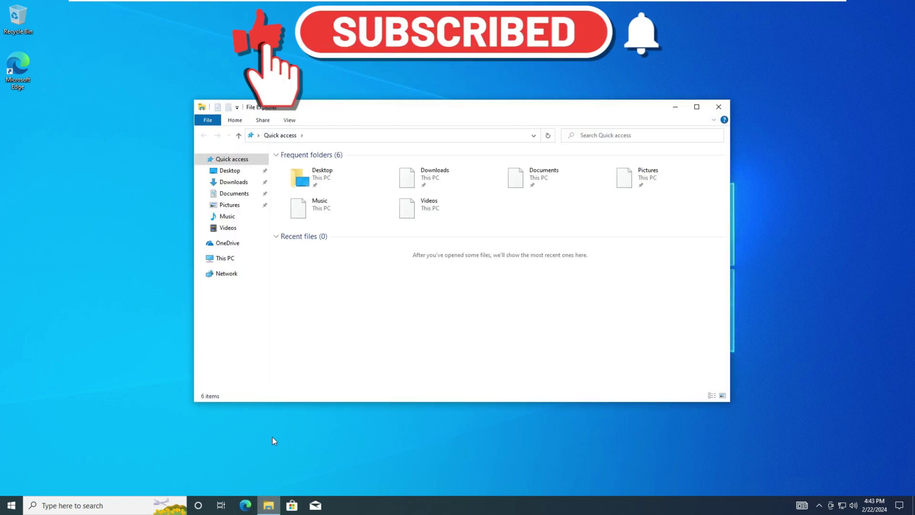
right_click(232, 258)
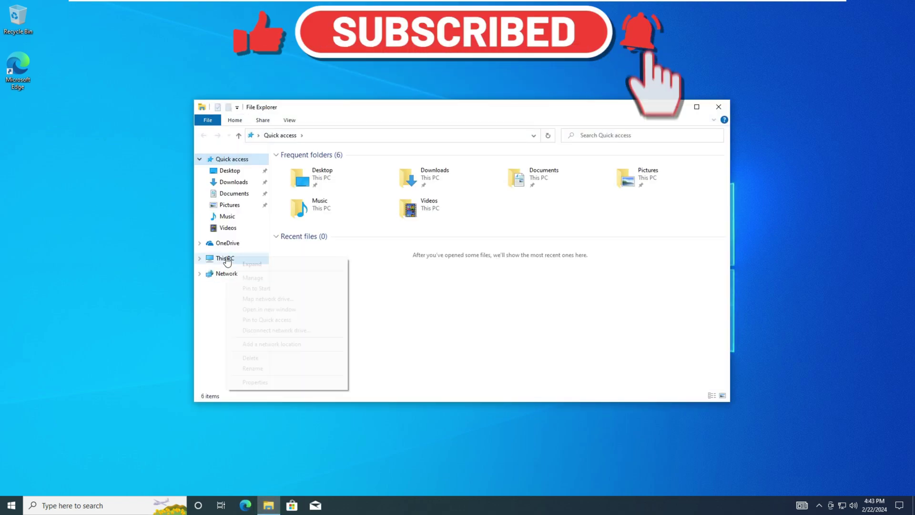
left_click(274, 383)
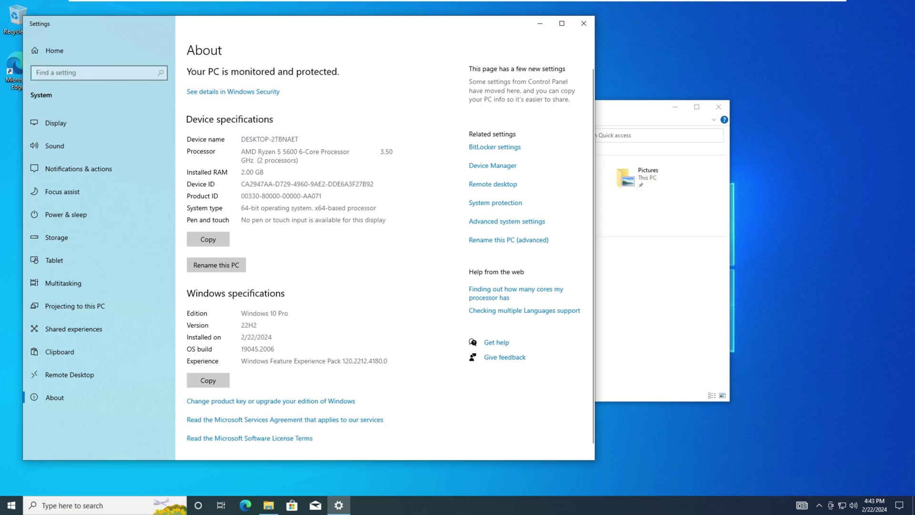
double_click(244, 139)
left_click(336, 245)
scroll(336, 306, "down", 1)
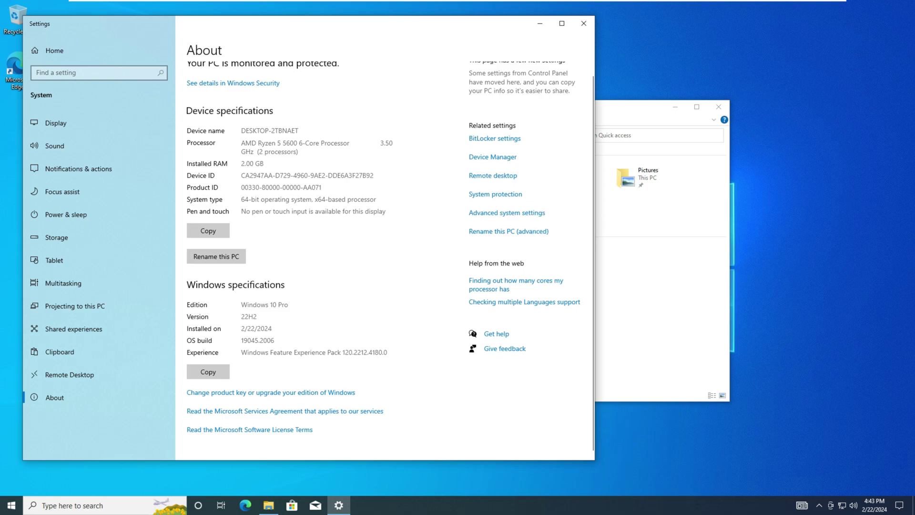
scroll(376, 381, "up", 1)
left_click(588, 24)
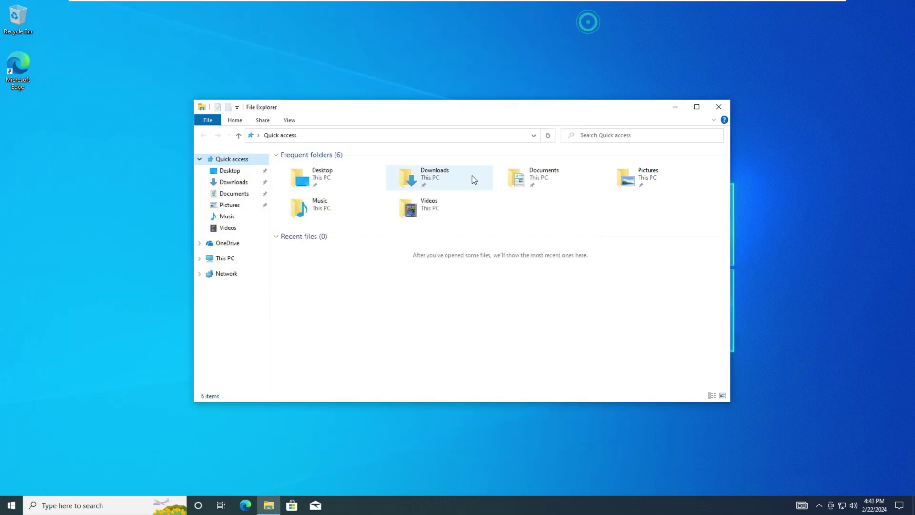
left_click(719, 107)
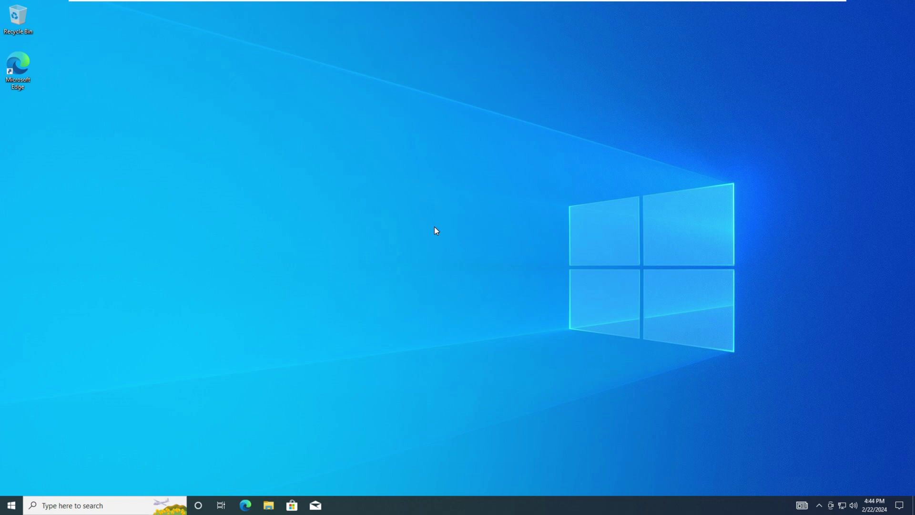
Shut down the Windows 10 guest from within Windows.
left_click(10, 505)
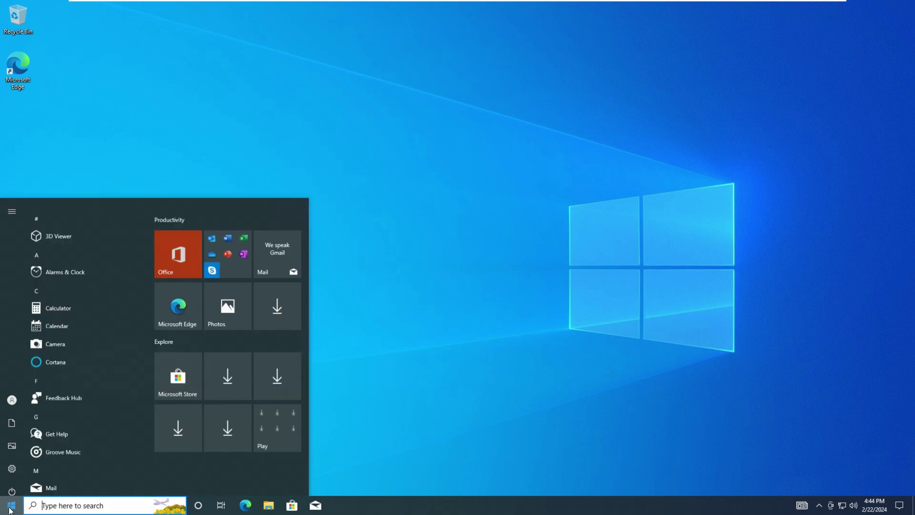
left_click(11, 483)
left_click(22, 448)
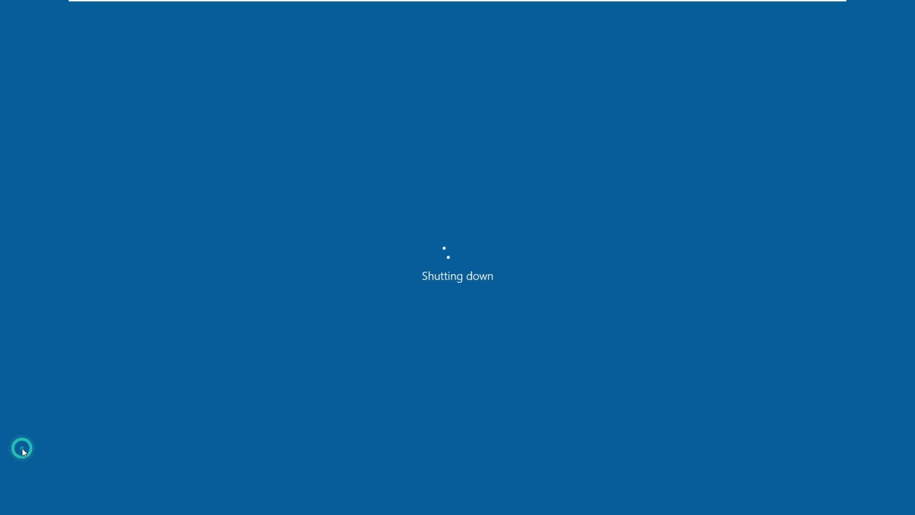